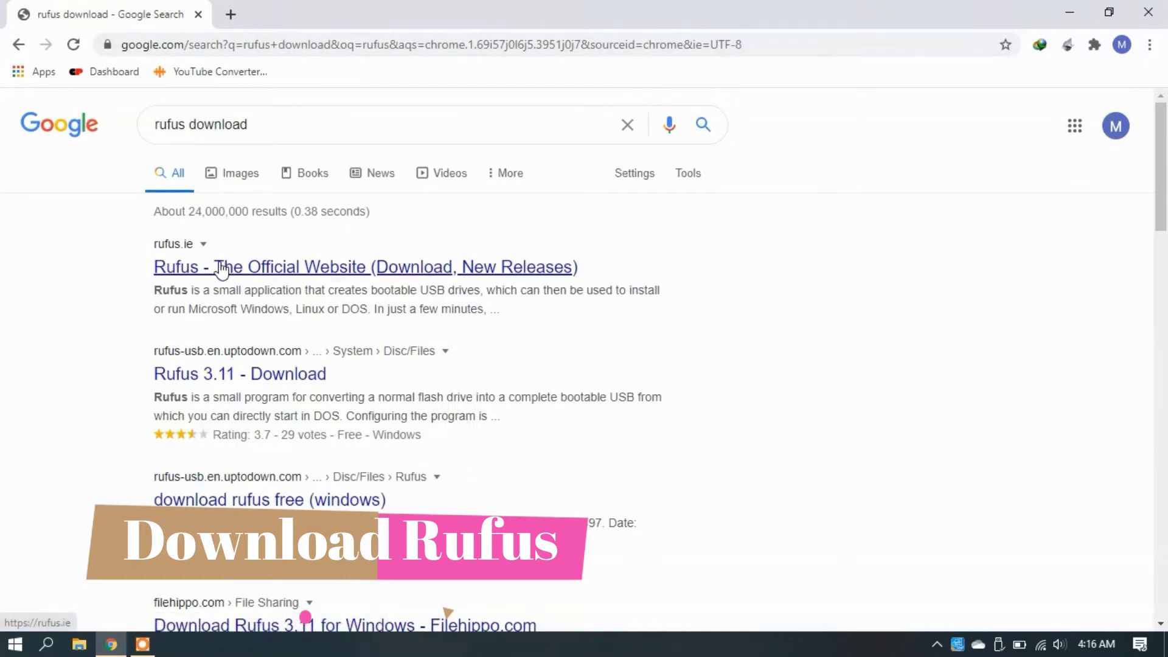
- Open the official Rufus website from the search results and locate its Download section
left_click(222, 269)
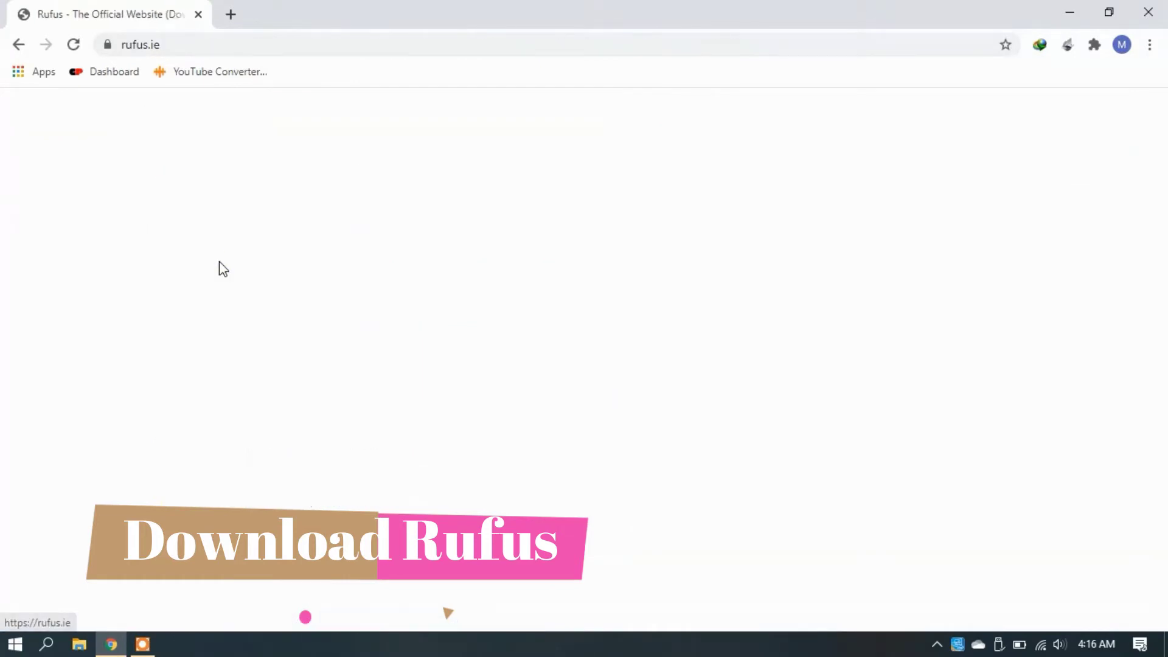
scroll(270, 348, "down", 20)
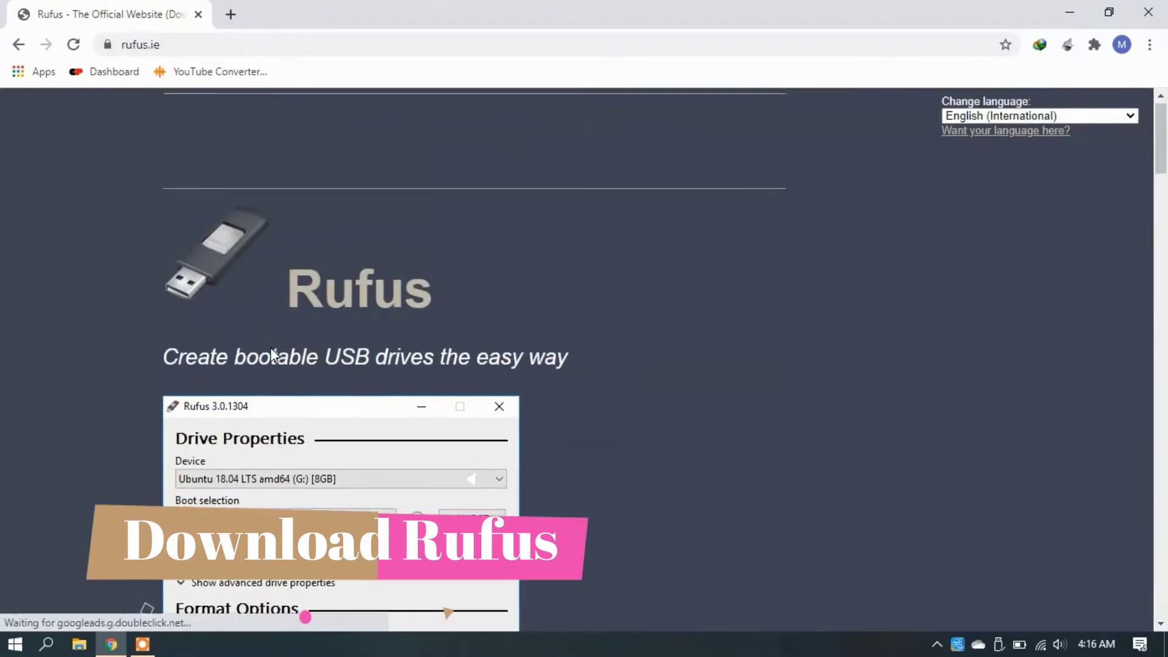
scroll(270, 348, "down", 15)
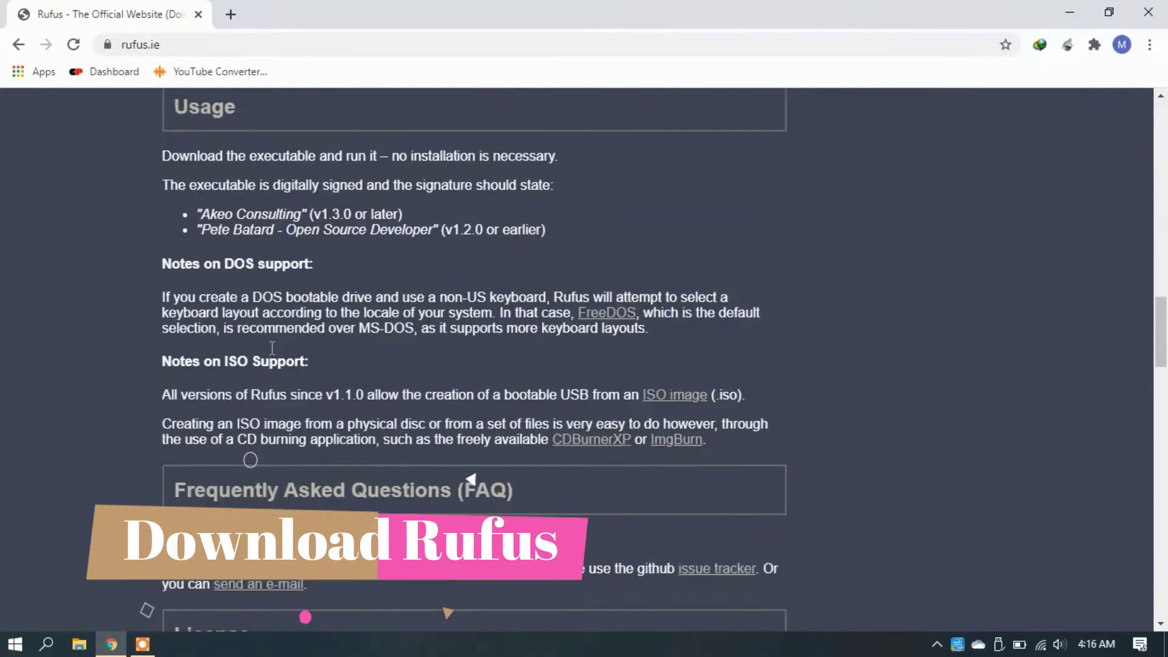
scroll(273, 348, "up", 1)
scroll(272, 348, "down", 15)
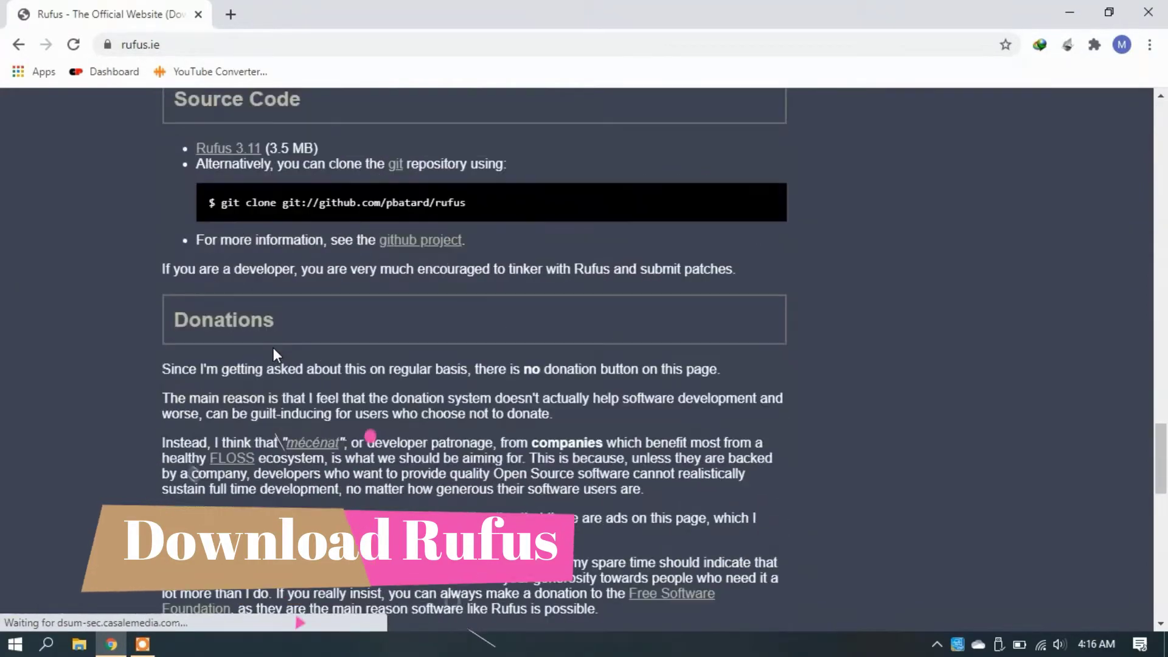
scroll(272, 348, "up", 20)
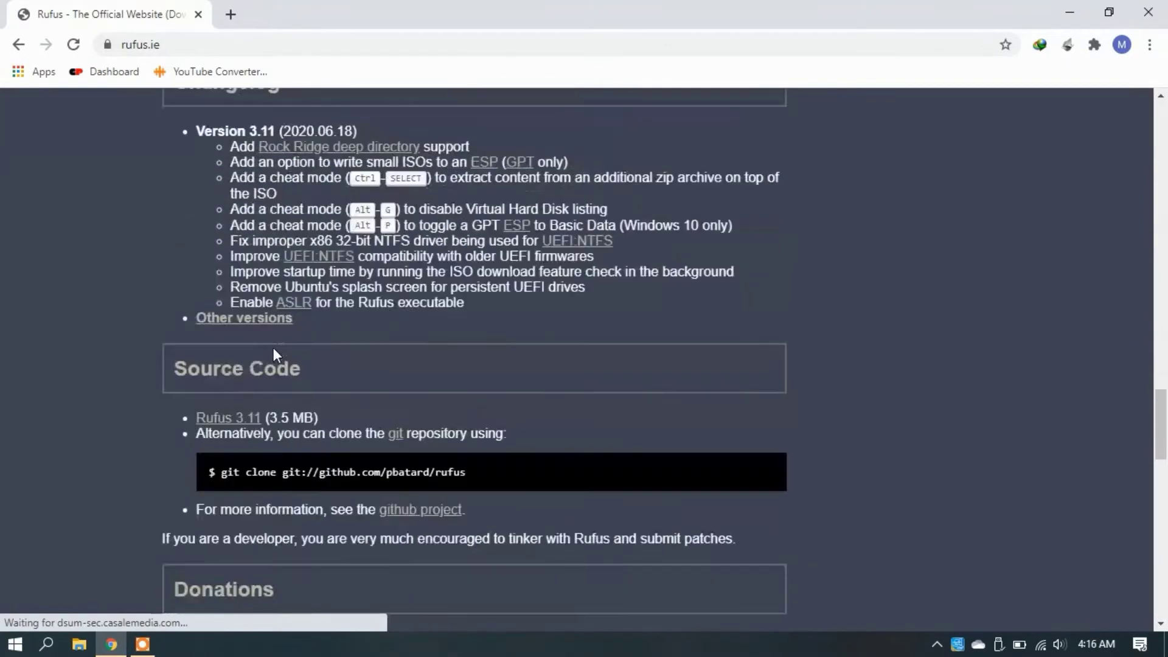
scroll(273, 347, "down", 10)
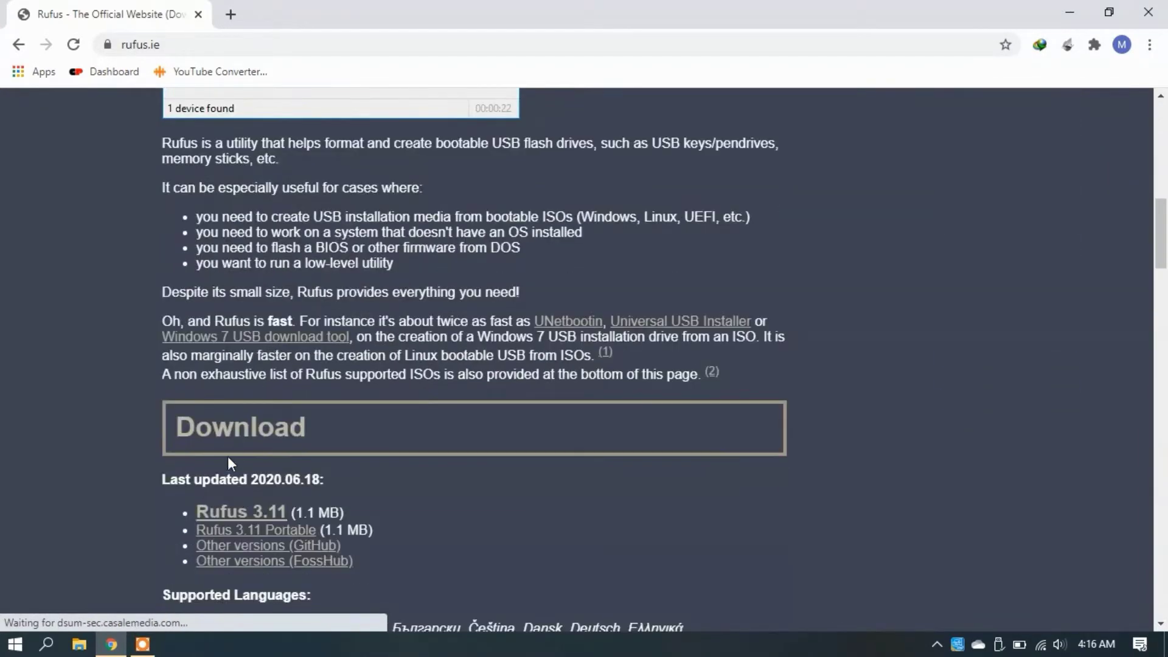
- Download Rufus 3.11 as rufus-3.11.exe in the Programs category and minimize the download progress window
left_click(223, 522)
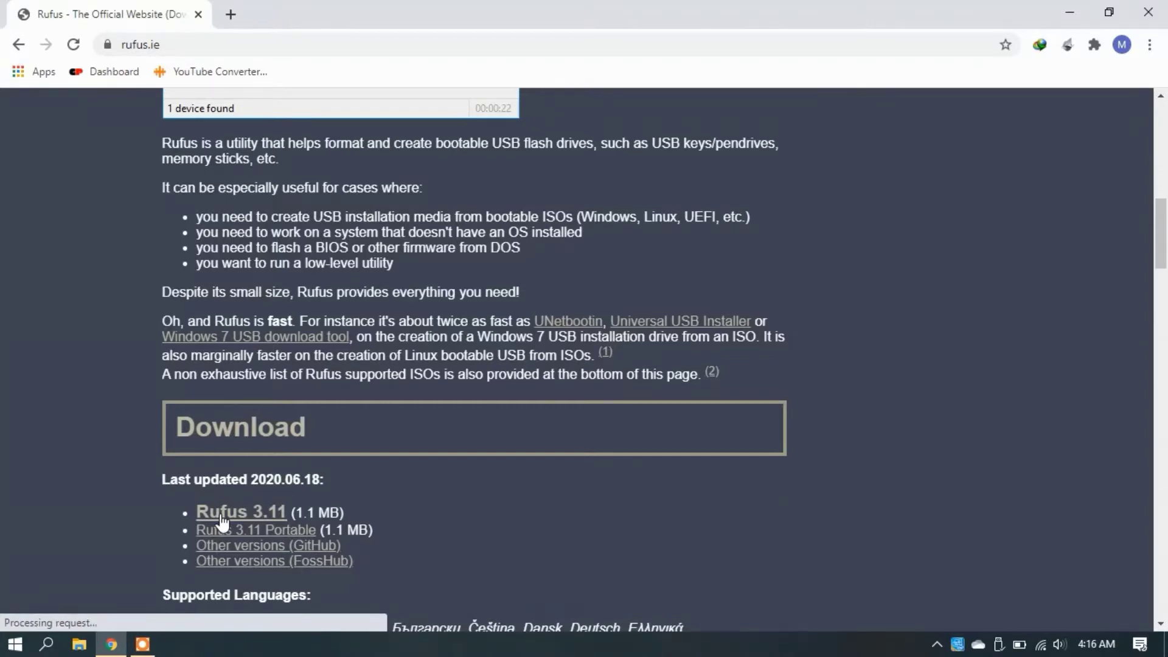
scroll(265, 290, "up", 12)
scroll(265, 291, "down", 5)
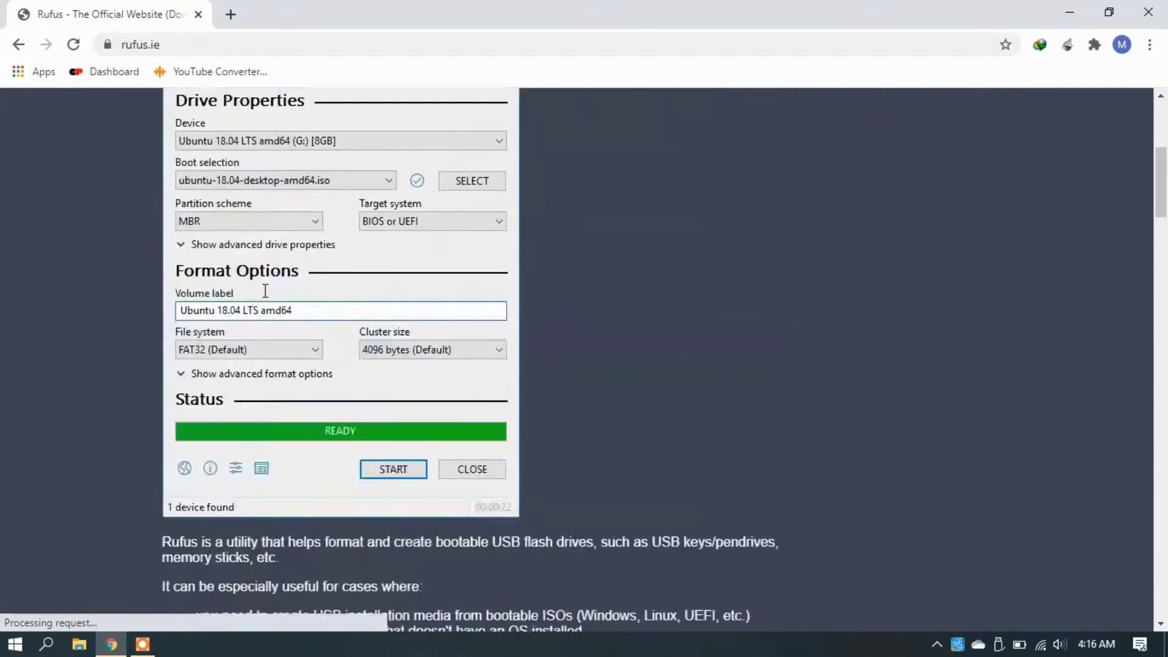
scroll(265, 291, "up", 5)
scroll(265, 291, "down", 15)
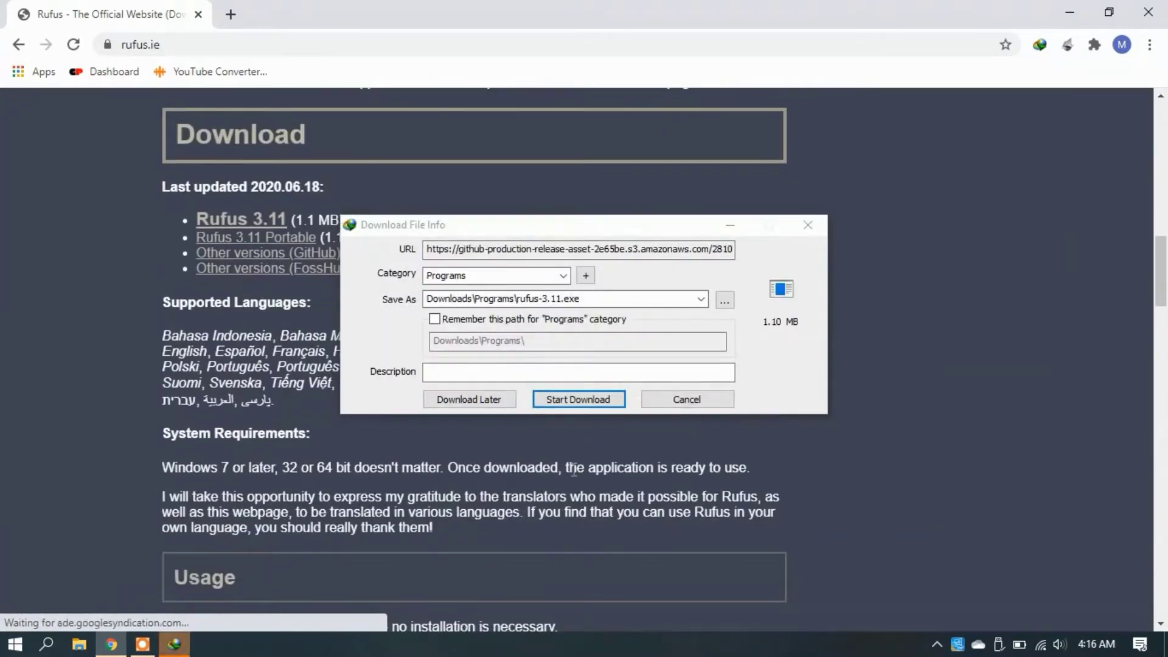
left_click(586, 401)
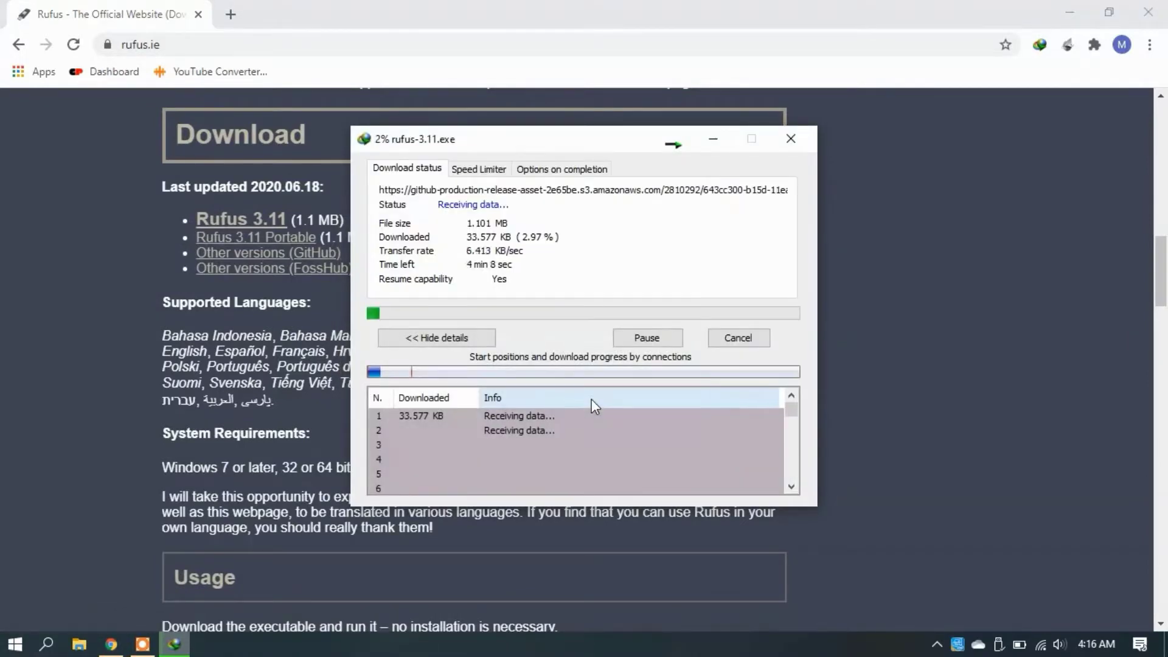
left_click(713, 139)
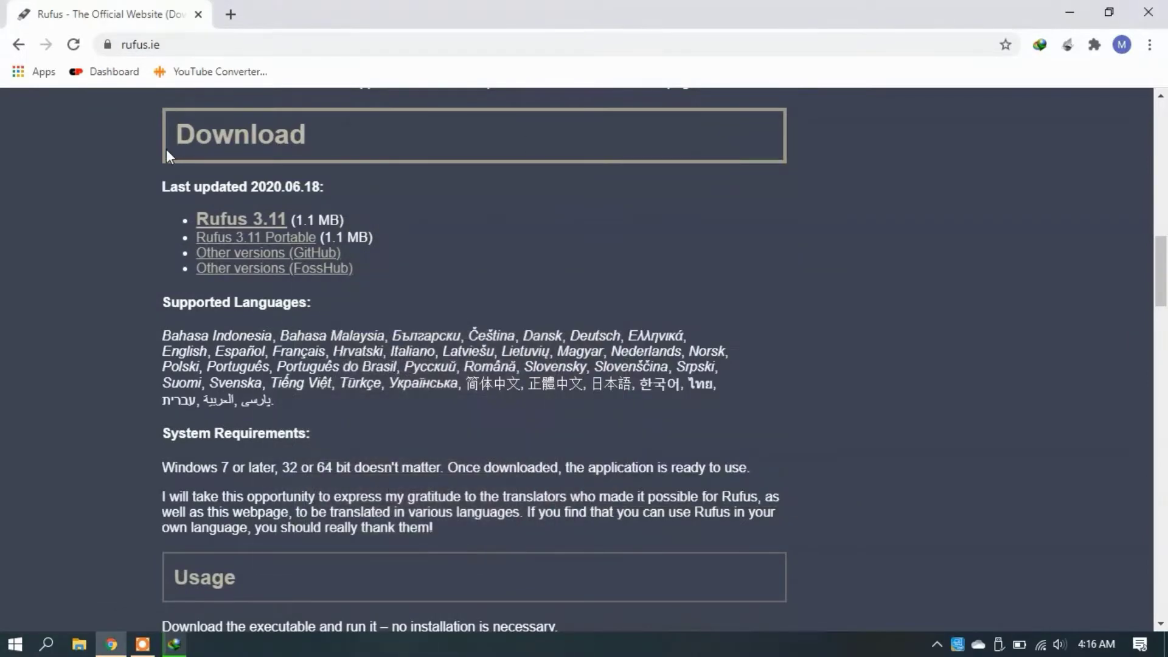
- Search the web for "windows 10 download download" and open Microsoft's Windows 10 Disc Image (ISO File) result
left_click(167, 44)
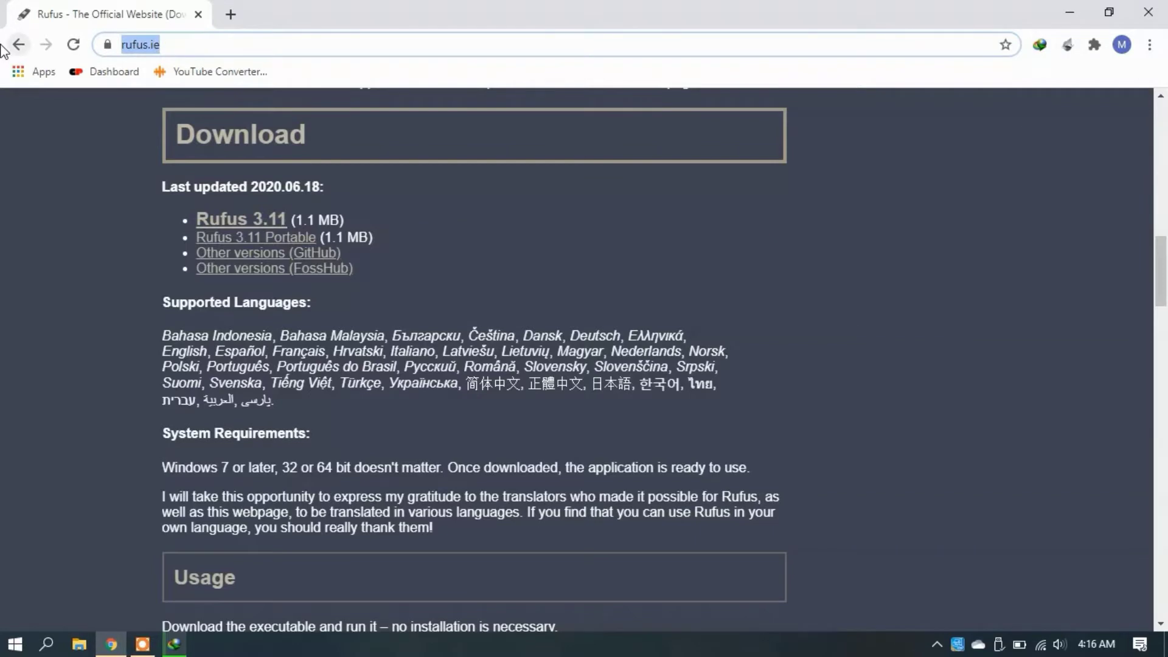
type("win")
key("BackSpace")
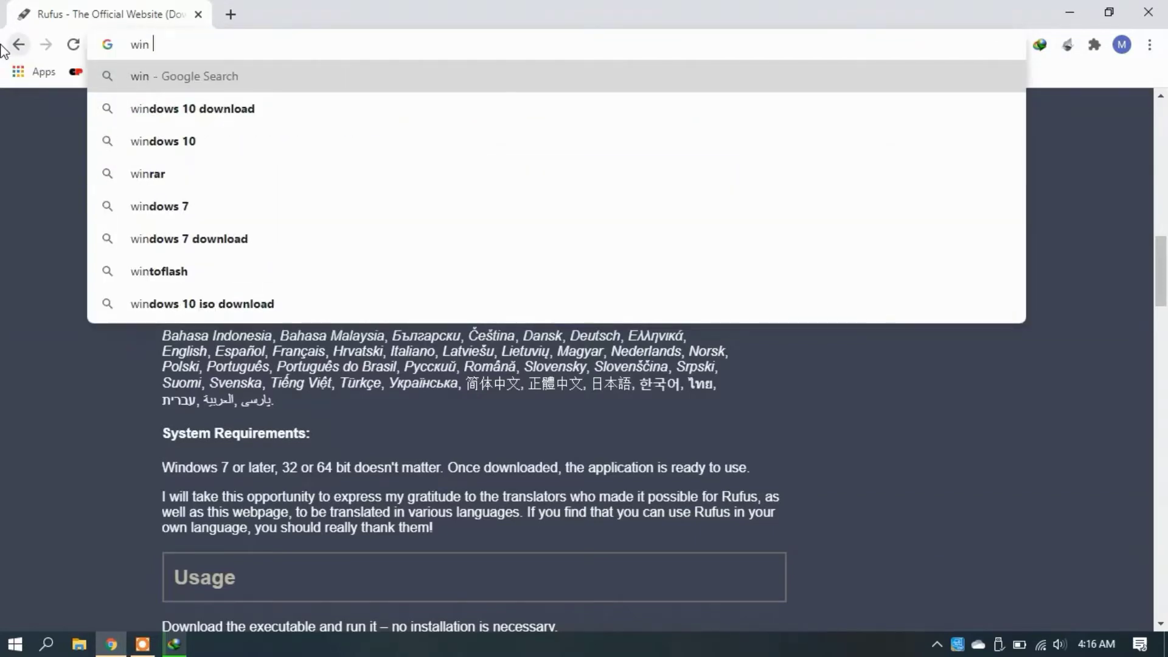
key("Down")
key("Down")
key("Down")
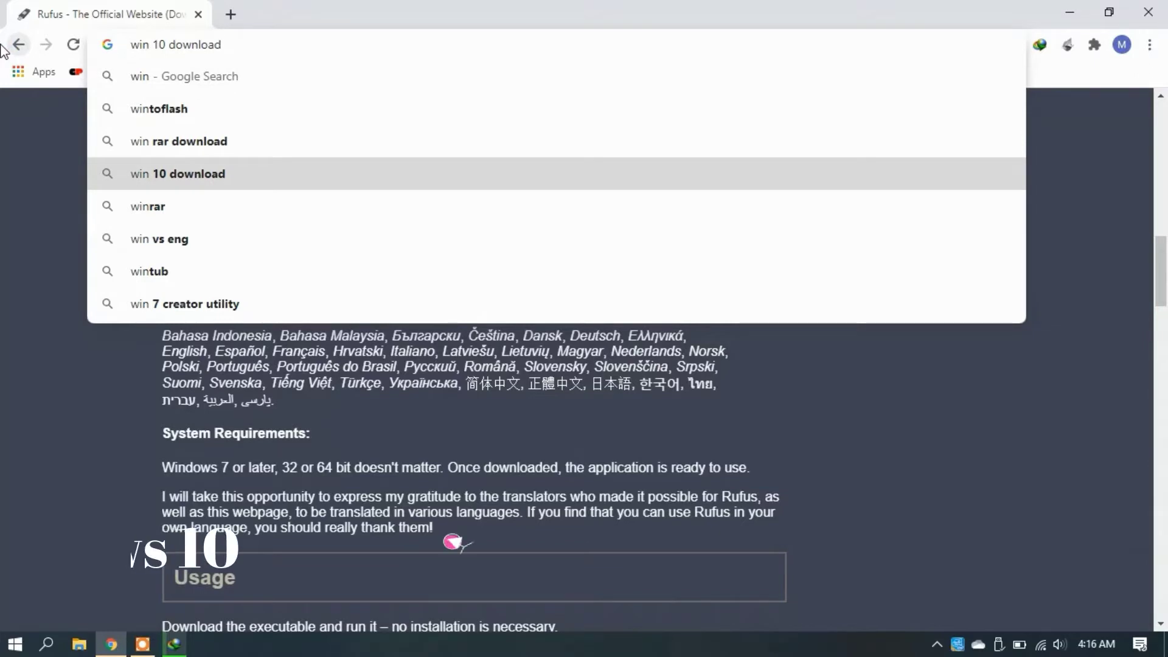
type("do")
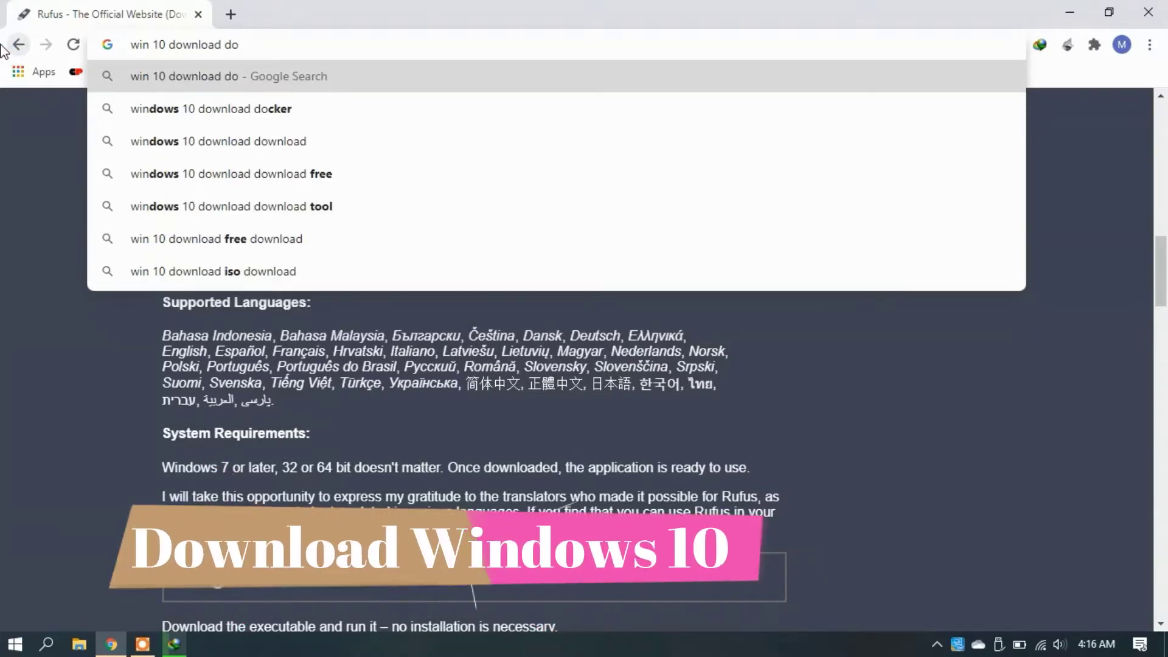
key("Down")
key("Down")
key("Return")
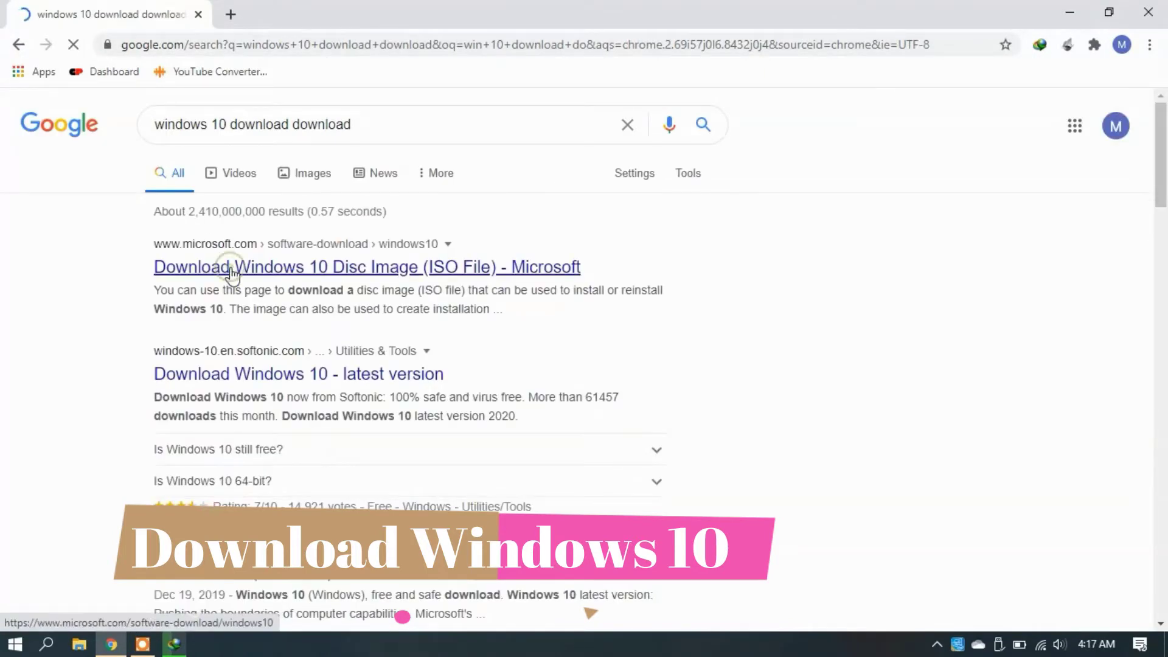
left_click(232, 272)
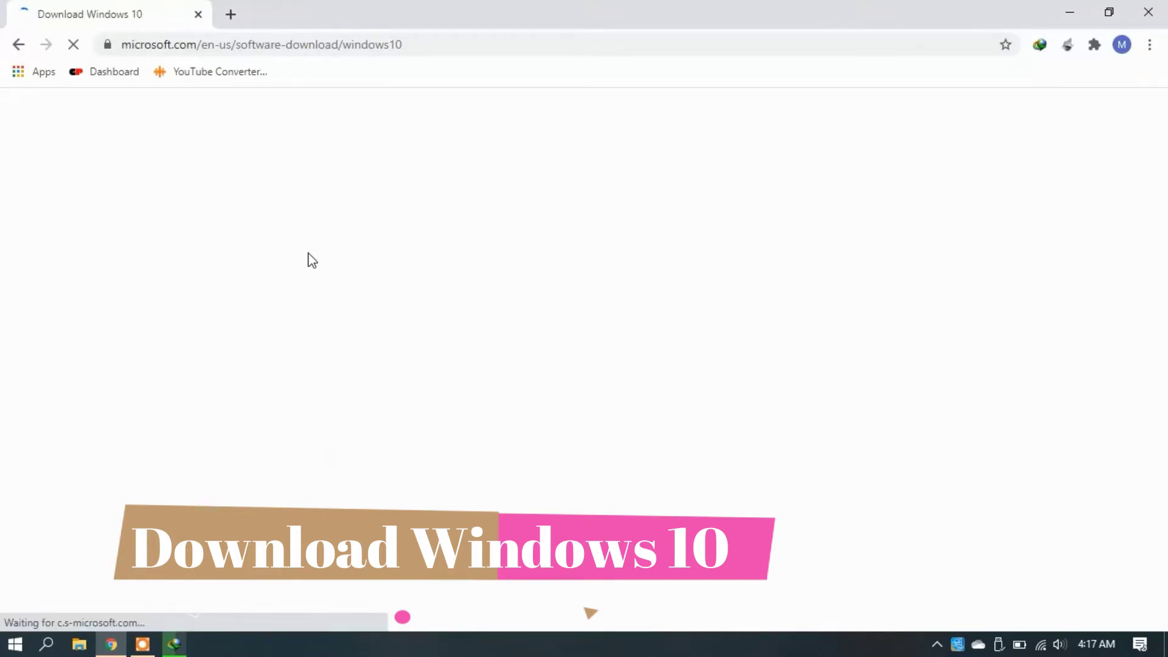
- Inspect the Microsoft page with Galaxy S5 emulation, reload it to reach the Windows 10 ISO page, and close the developer tools
scroll(126, 472, "down", 10)
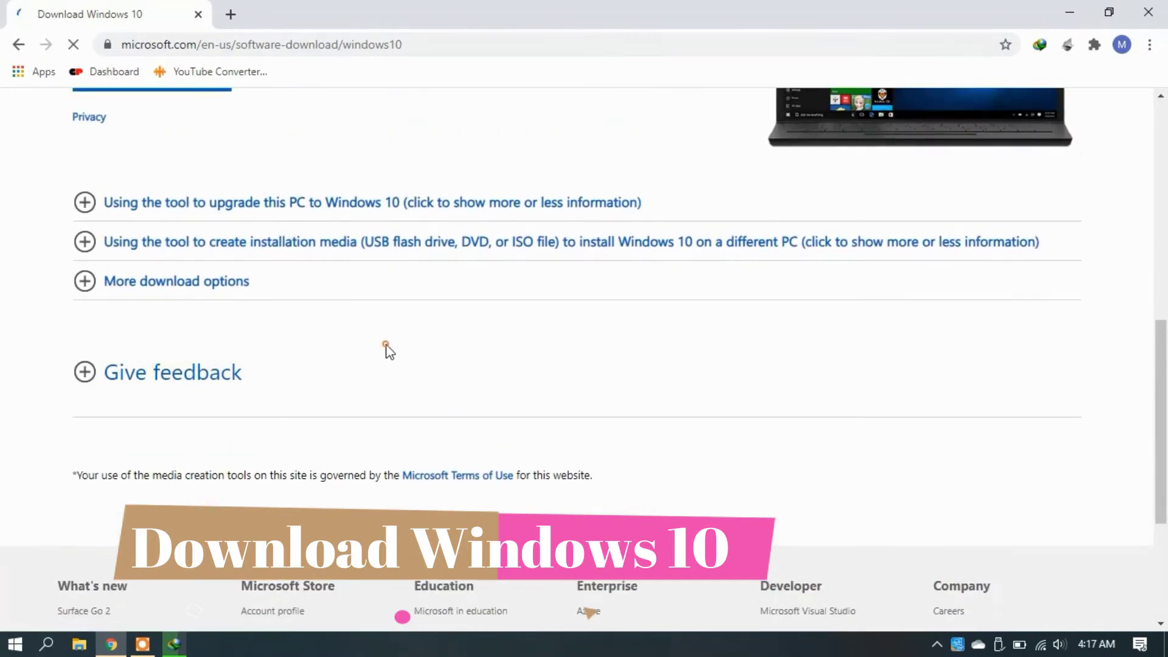
right_click(387, 346)
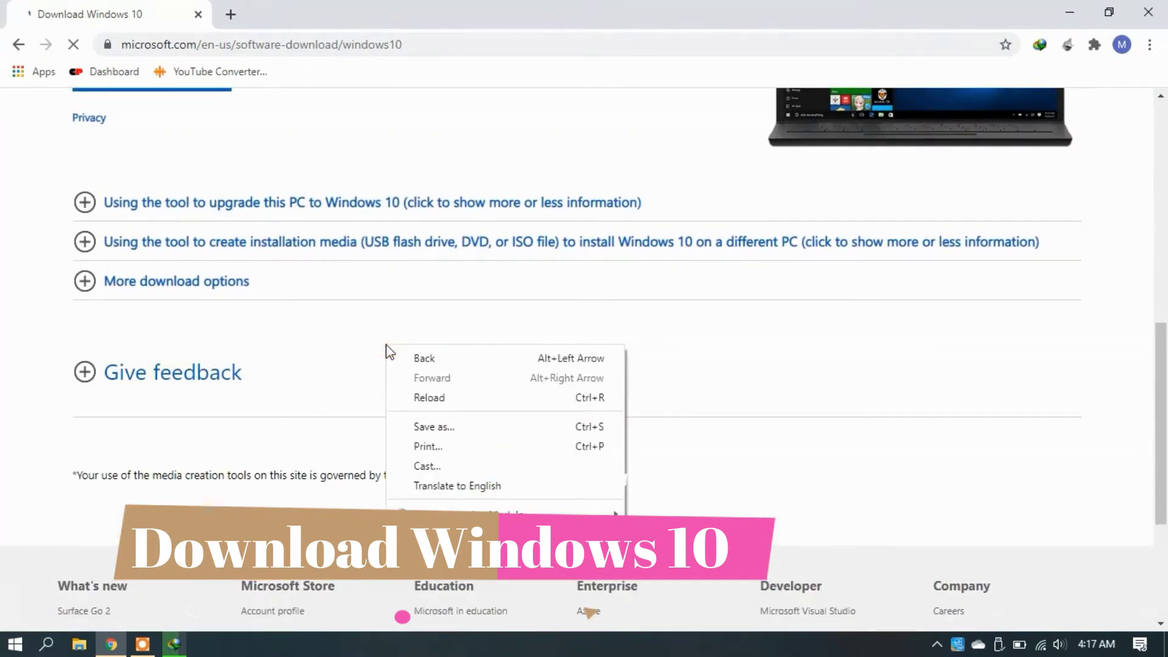
left_click(427, 570)
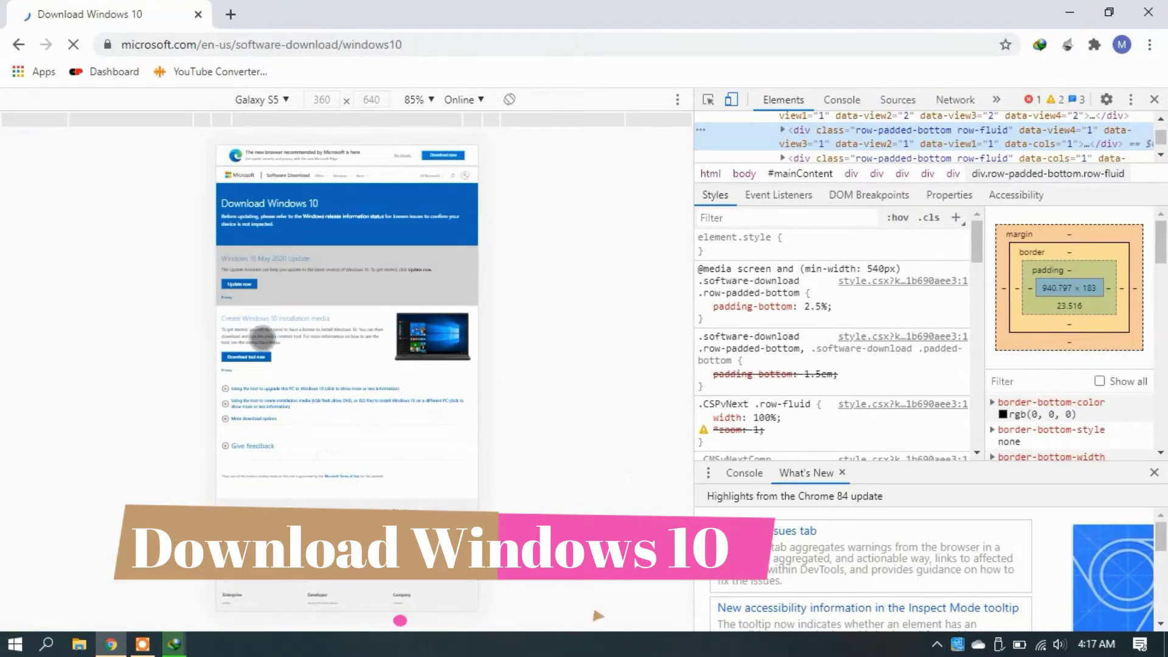
scroll(263, 338, "down", 1)
left_click(79, 50)
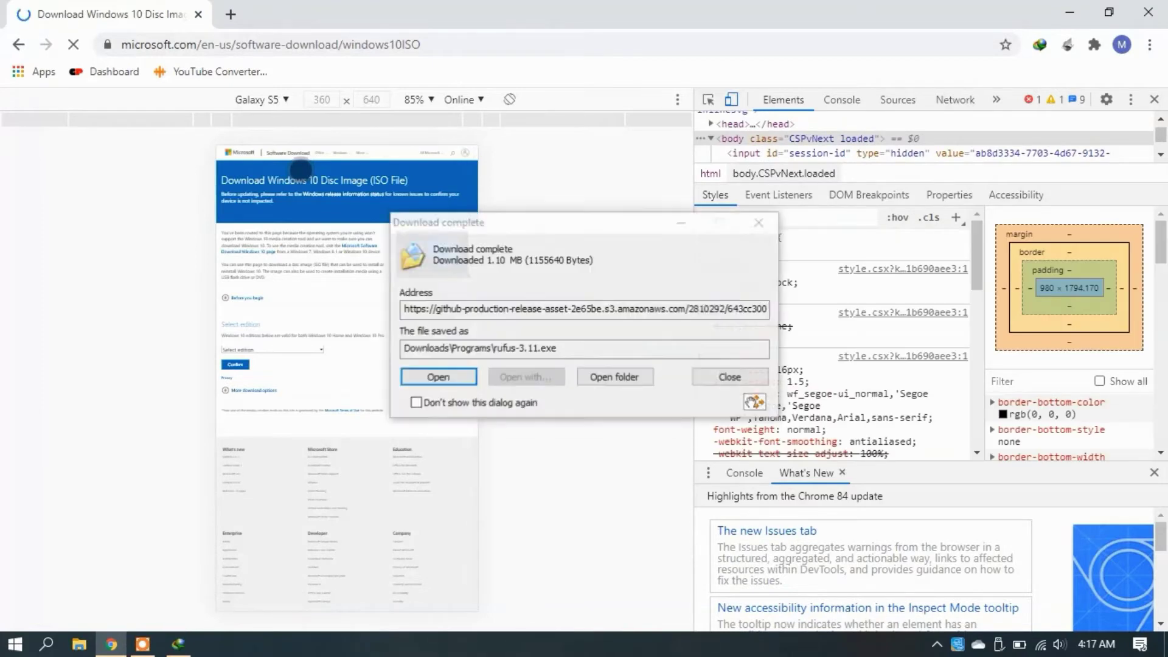
left_click(712, 378)
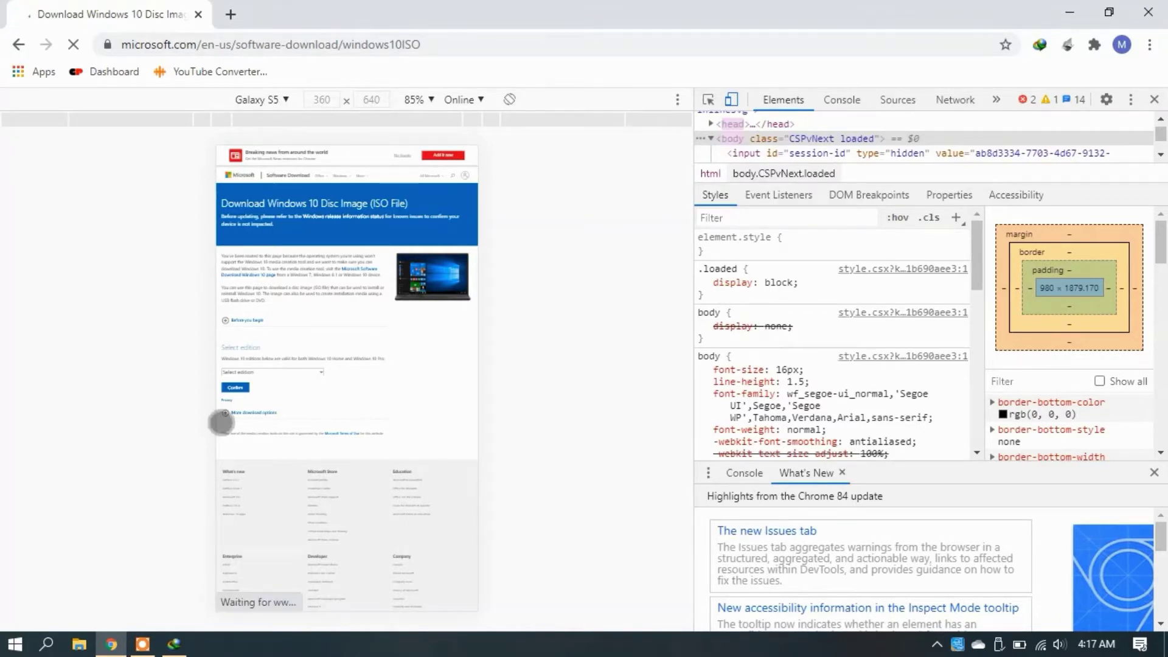
left_click(79, 49)
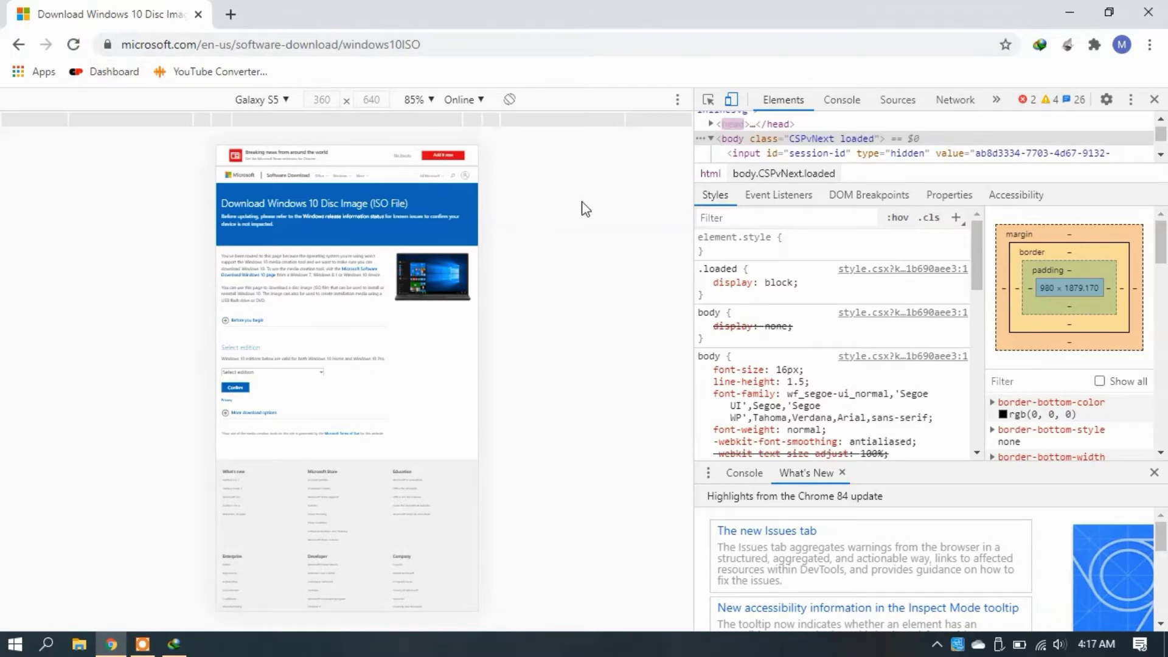
left_click(1154, 99)
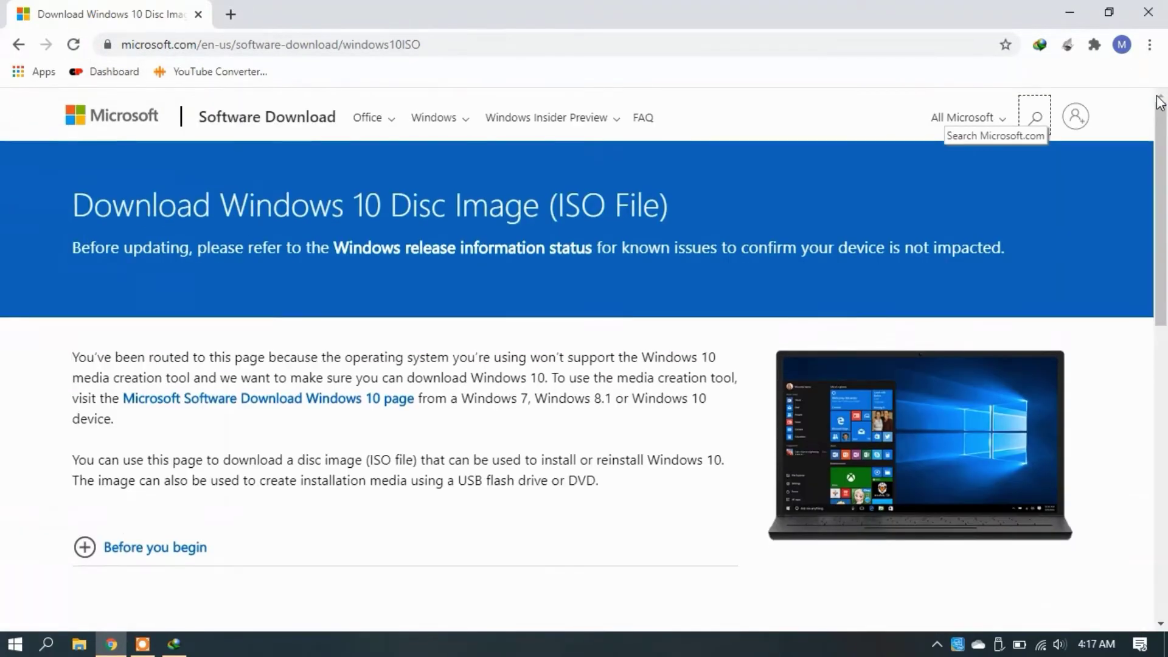
- Select Windows 10 as the edition on the ISO download page and confirm it
scroll(688, 294, "down", 9)
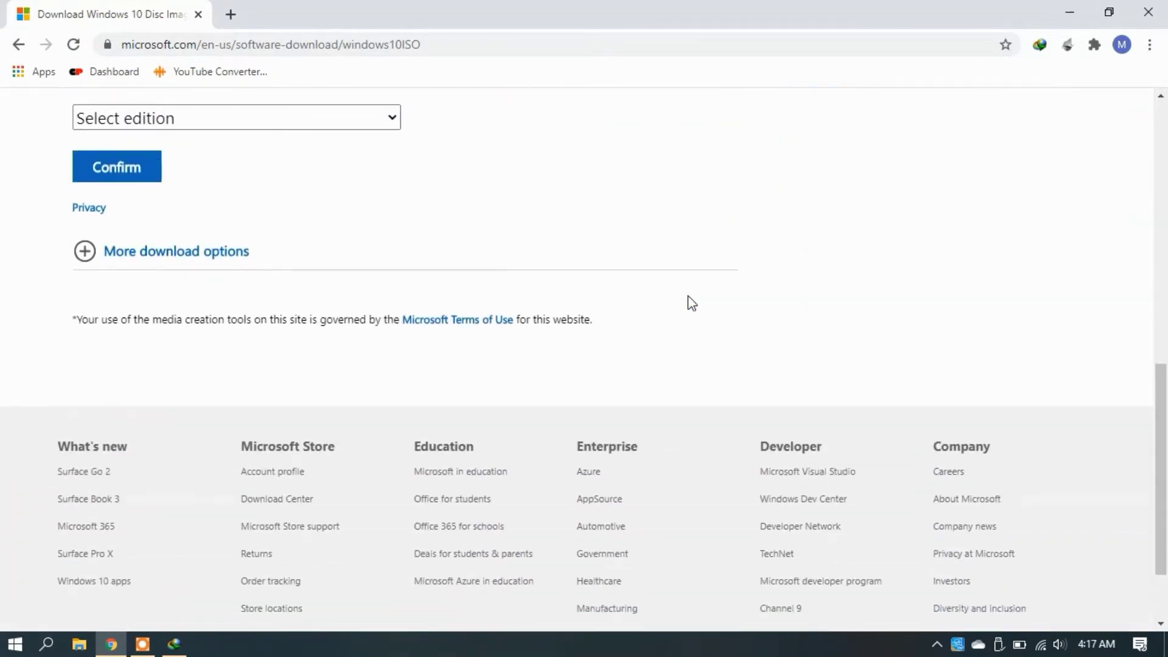
scroll(665, 298, "up", 1)
left_click(375, 204)
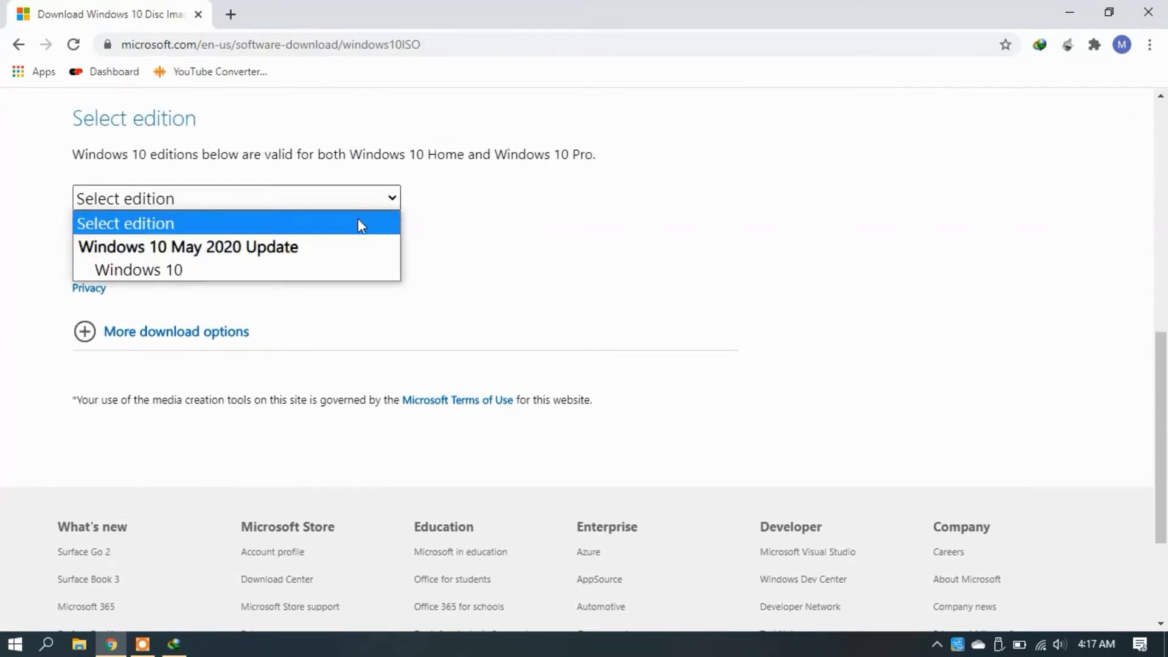
left_click(211, 268)
left_click(116, 247)
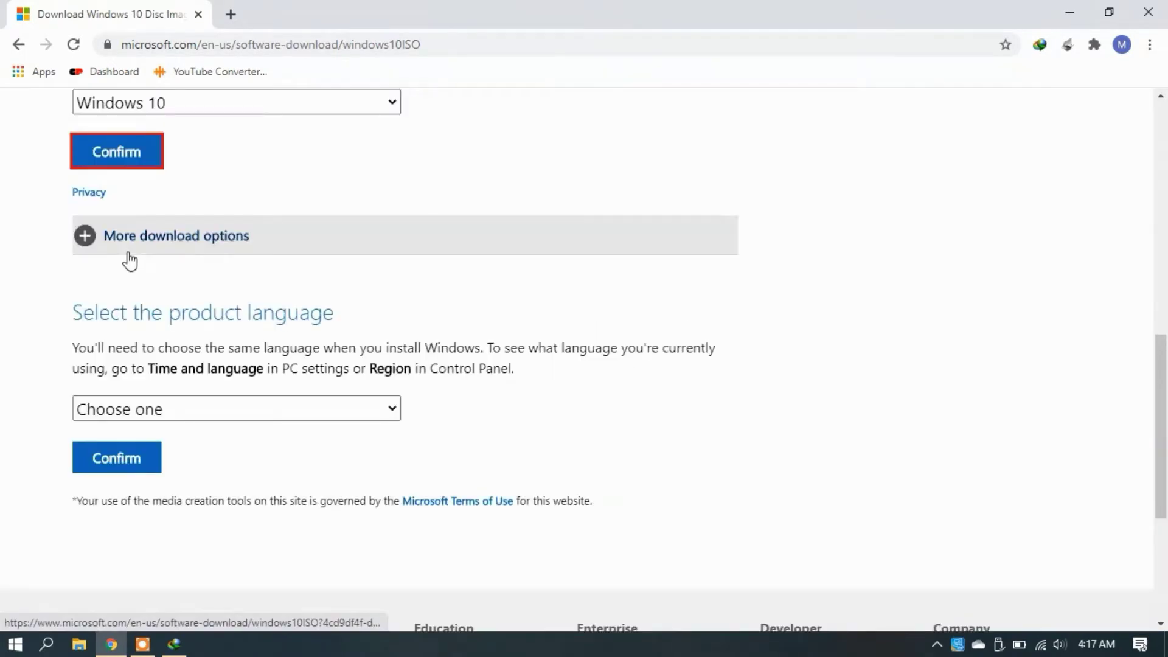
- Confirm English International as the product language and try the 32-bit Windows 10 download
left_click(191, 410)
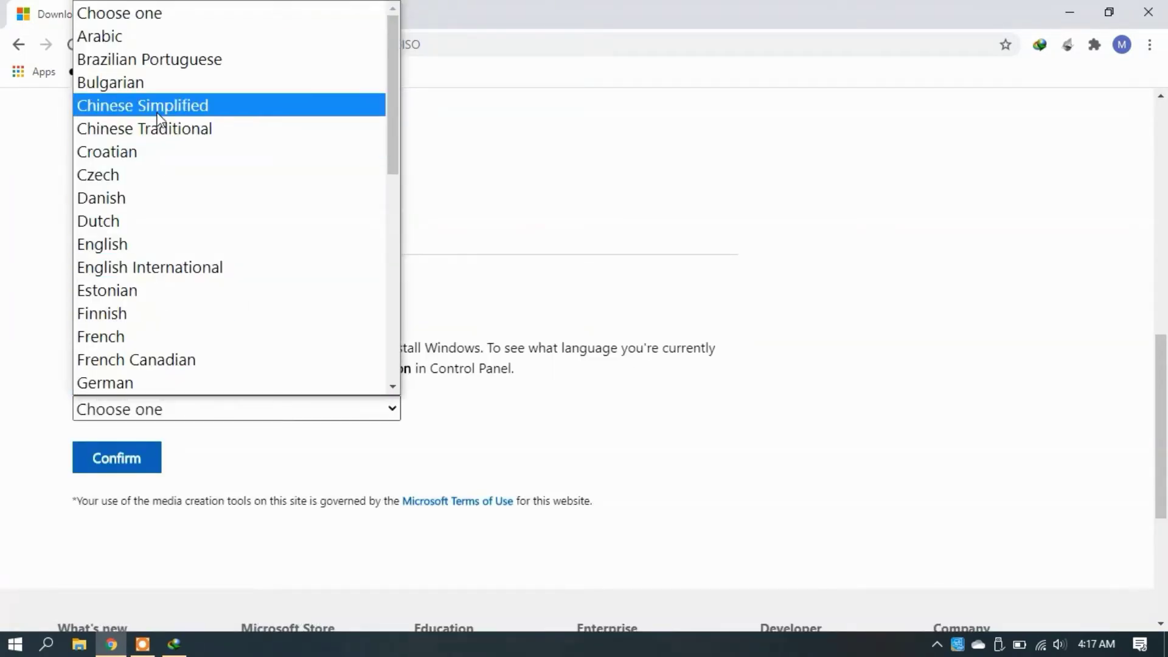
left_click(119, 261)
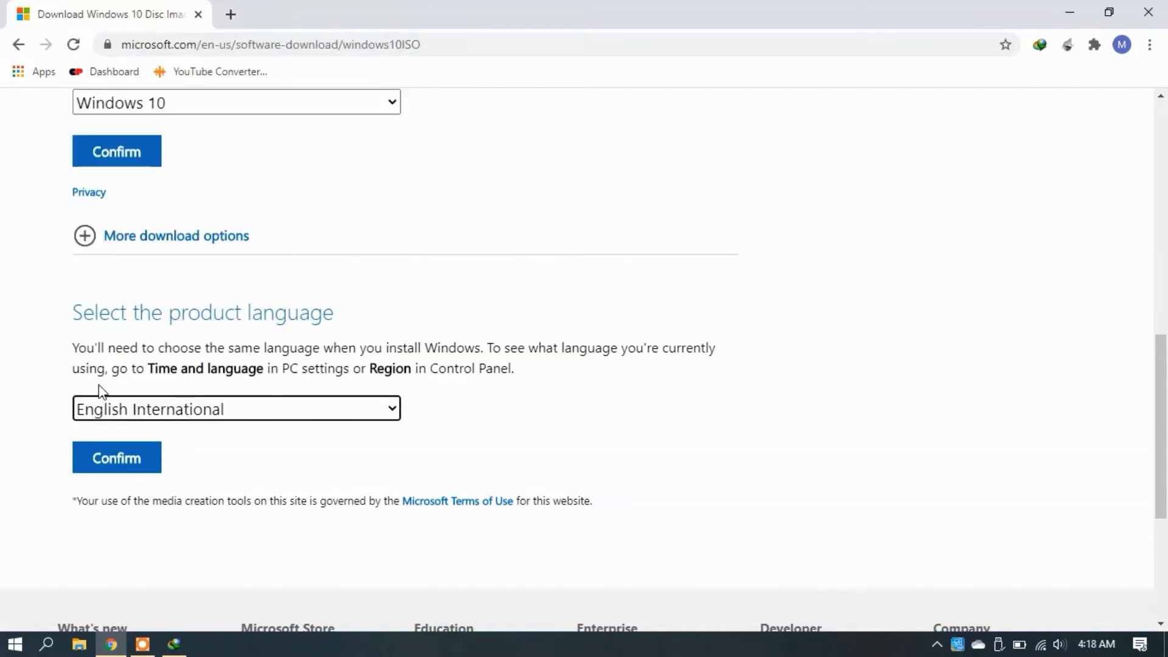
scroll(98, 384, "down", 2)
left_click(124, 359)
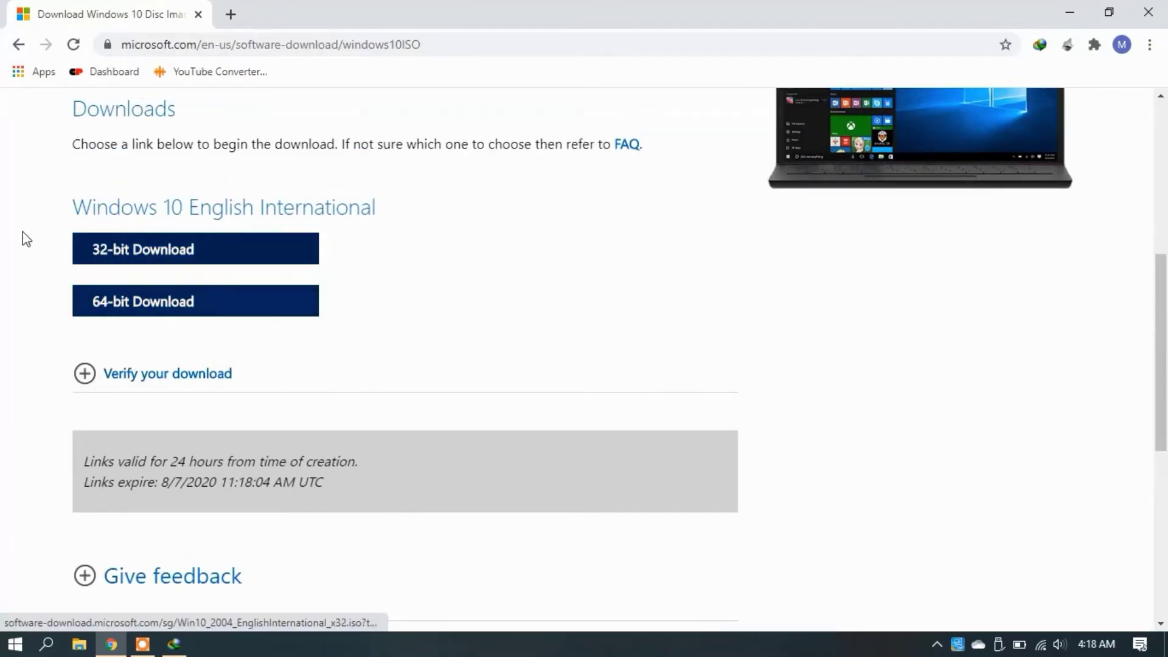
left_click(131, 239)
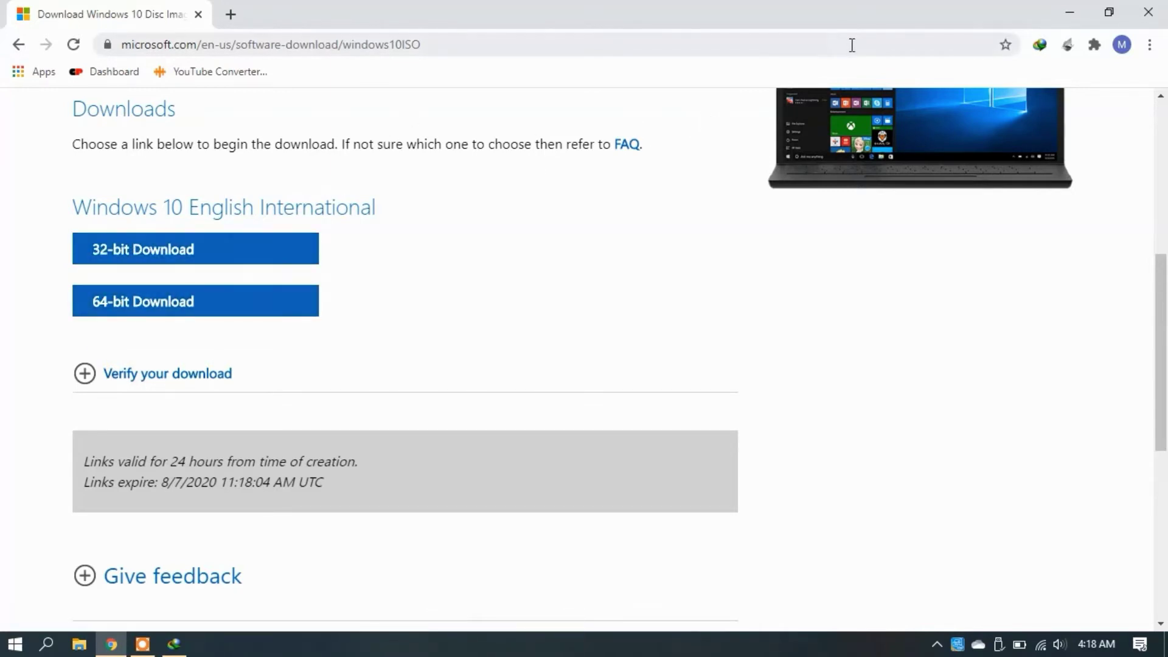
- Close the browser and the completed-download window, and open This PC in File Explorer
left_click(1147, 13)
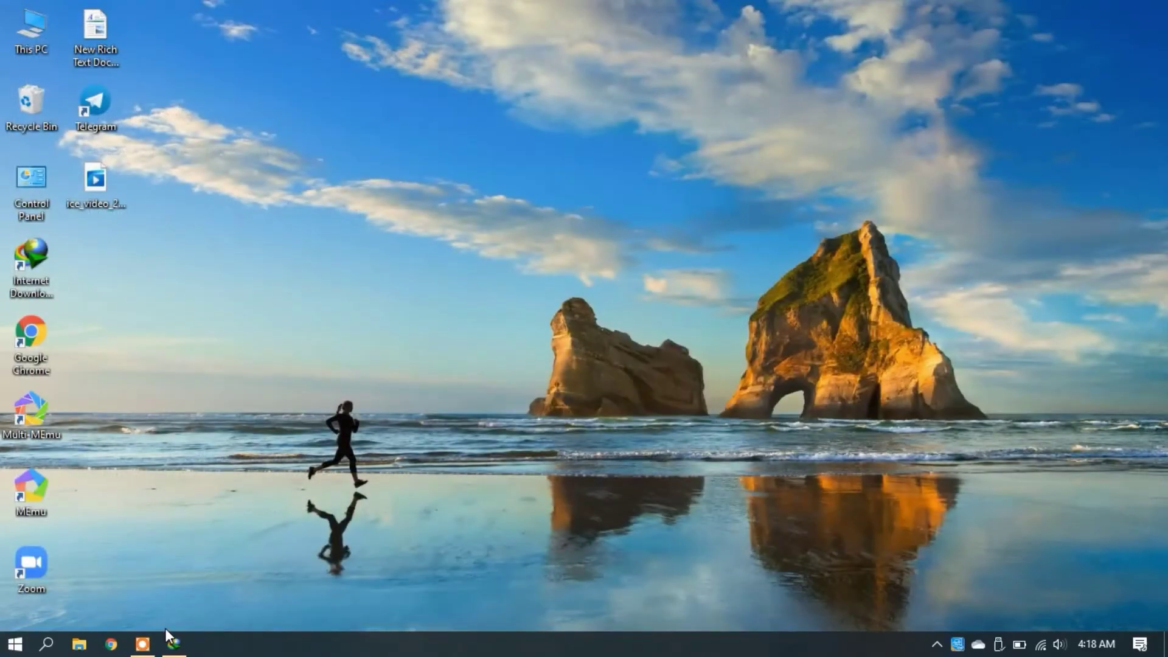
mouse_move(172, 643)
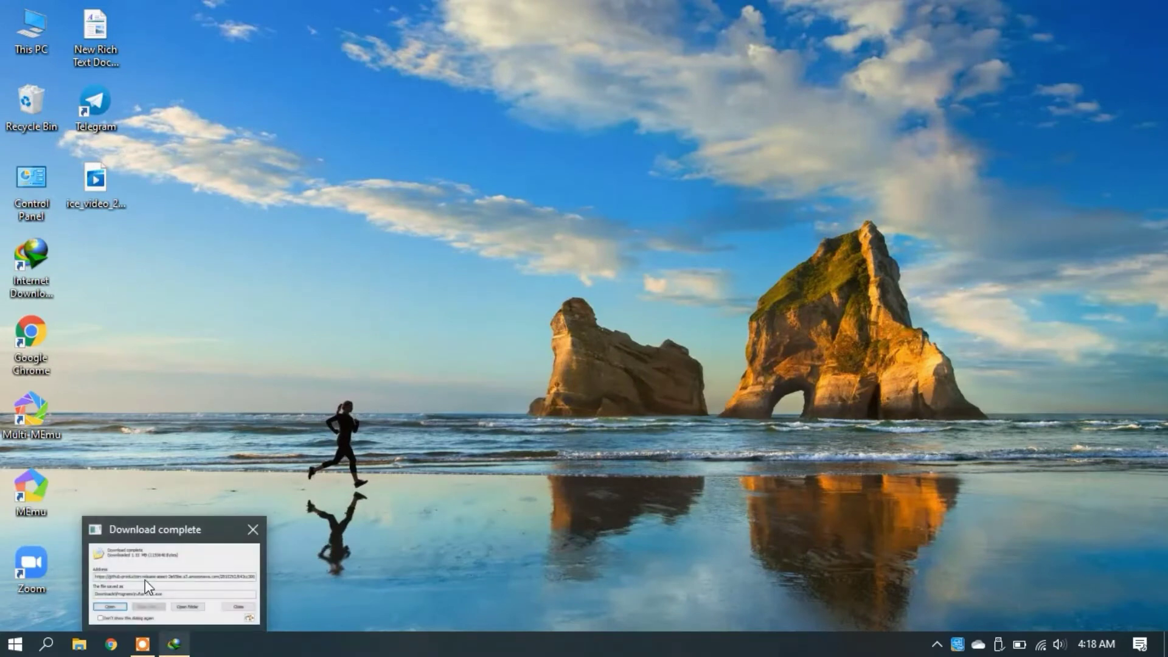
mouse_move(145, 579)
left_click(253, 528)
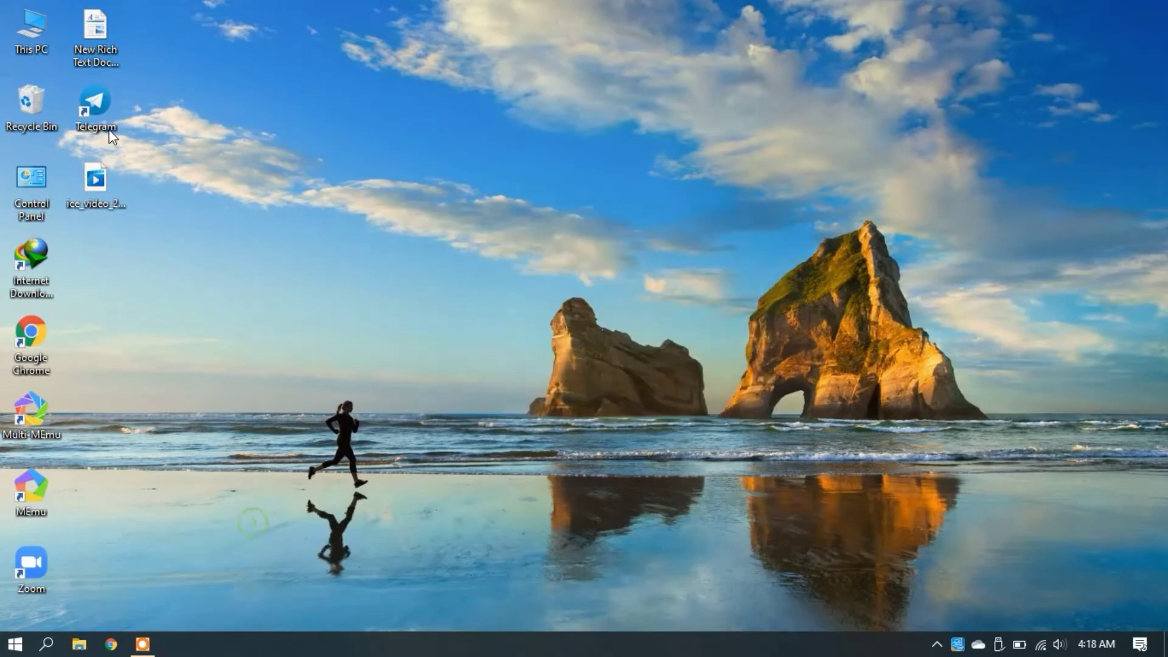
double_click(32, 38)
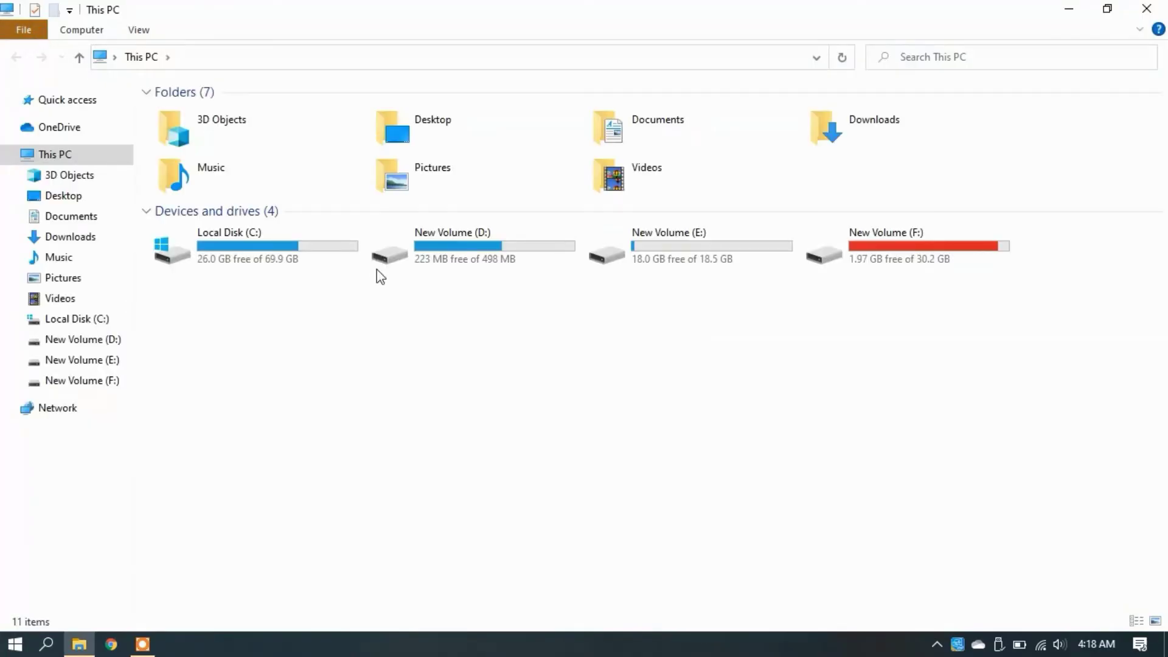
- Launch the downloaded Rufus 3.11 from the Programs folder inside Downloads
double_click(815, 129)
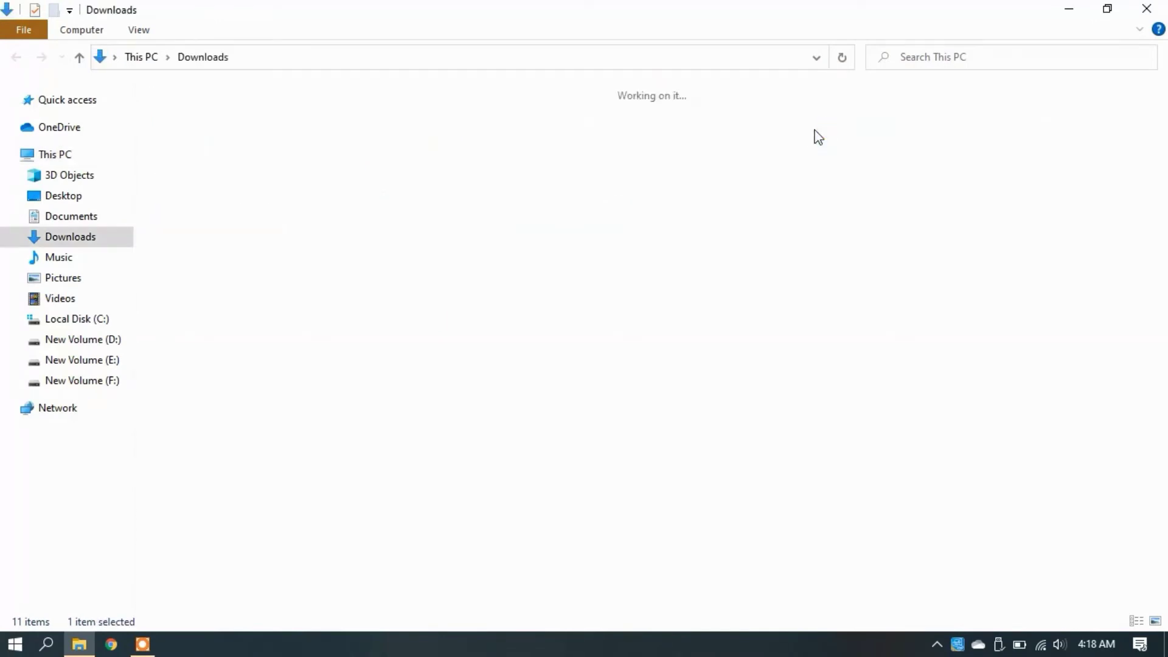
double_click(304, 155)
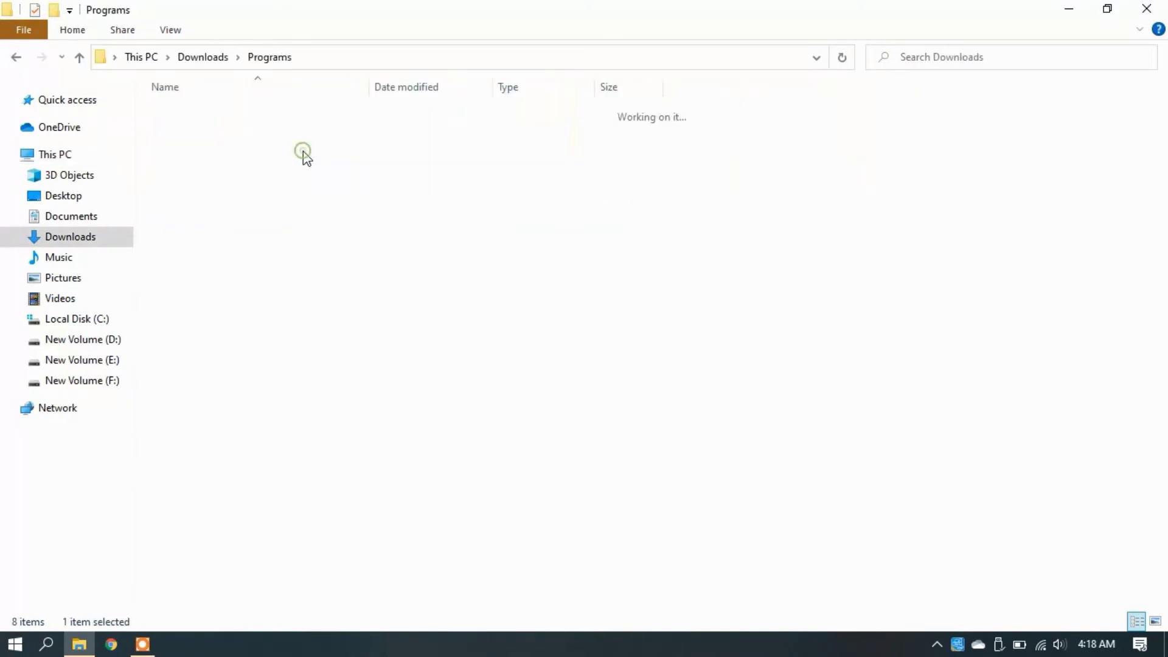
double_click(271, 130)
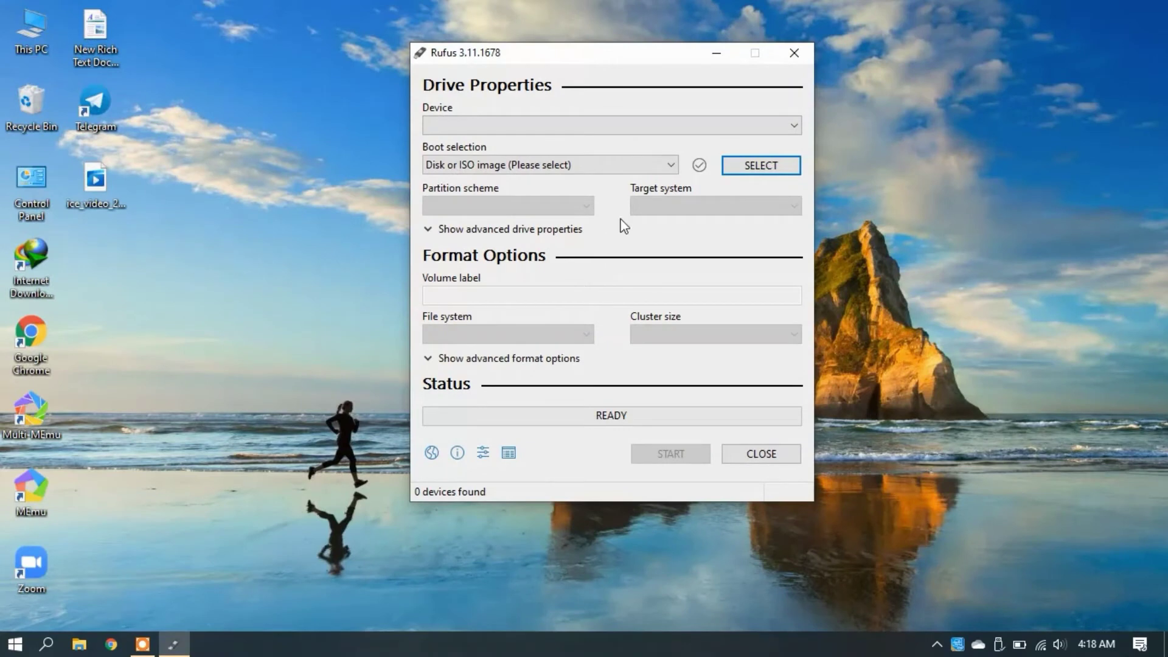
left_click(673, 166)
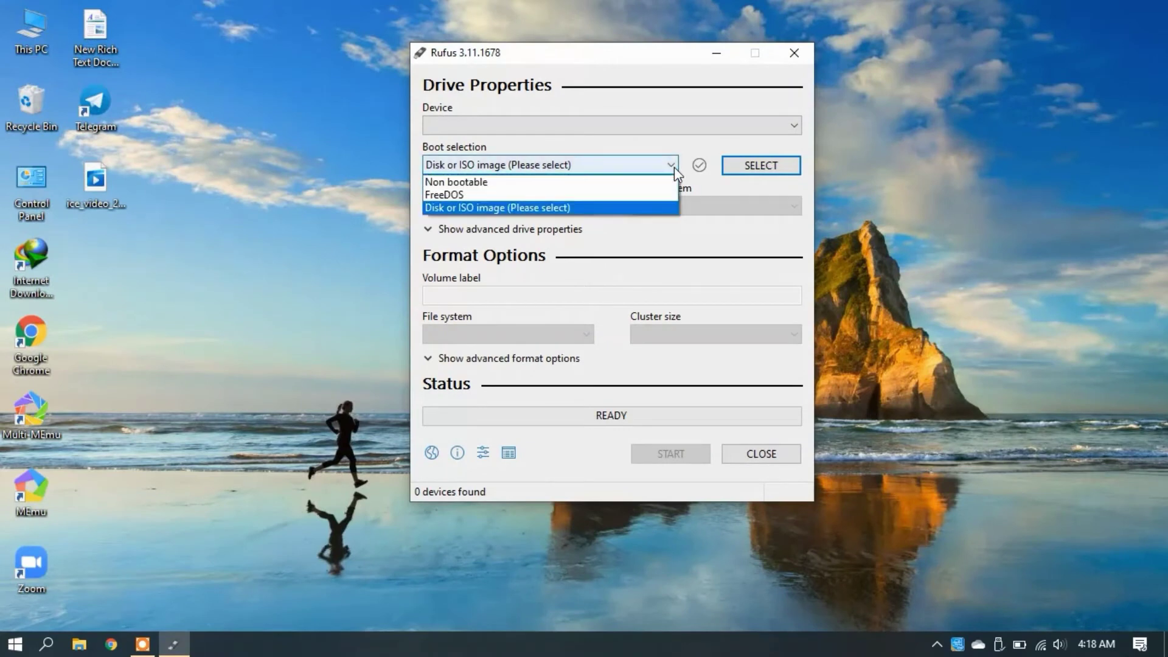
left_click(655, 314)
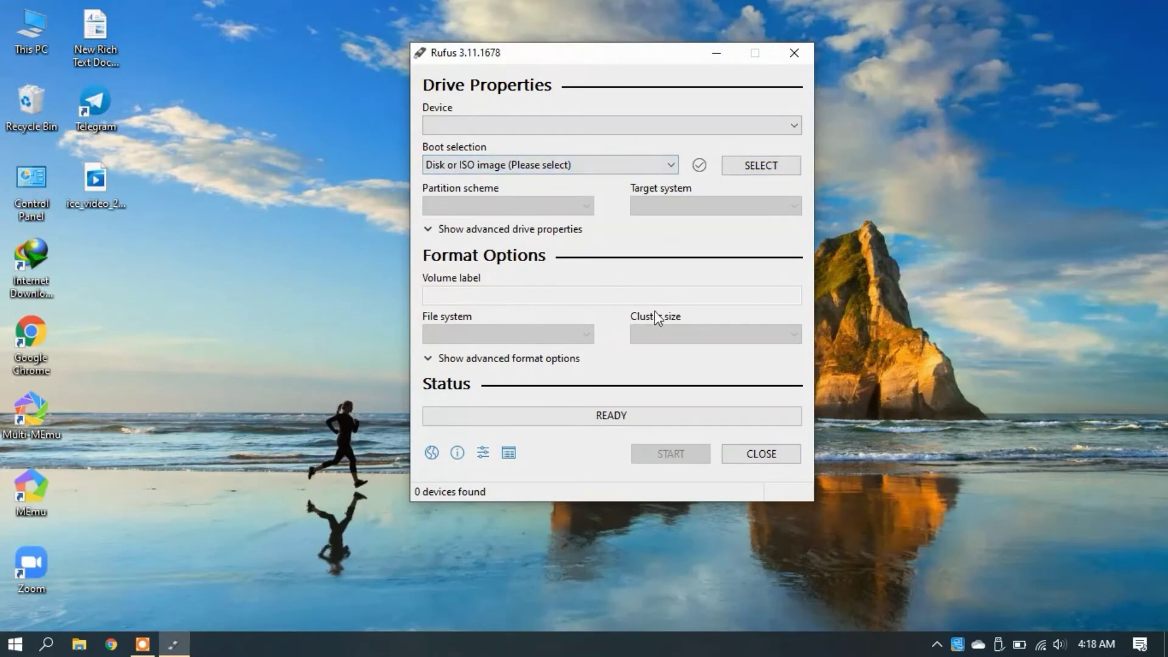
left_click(743, 163)
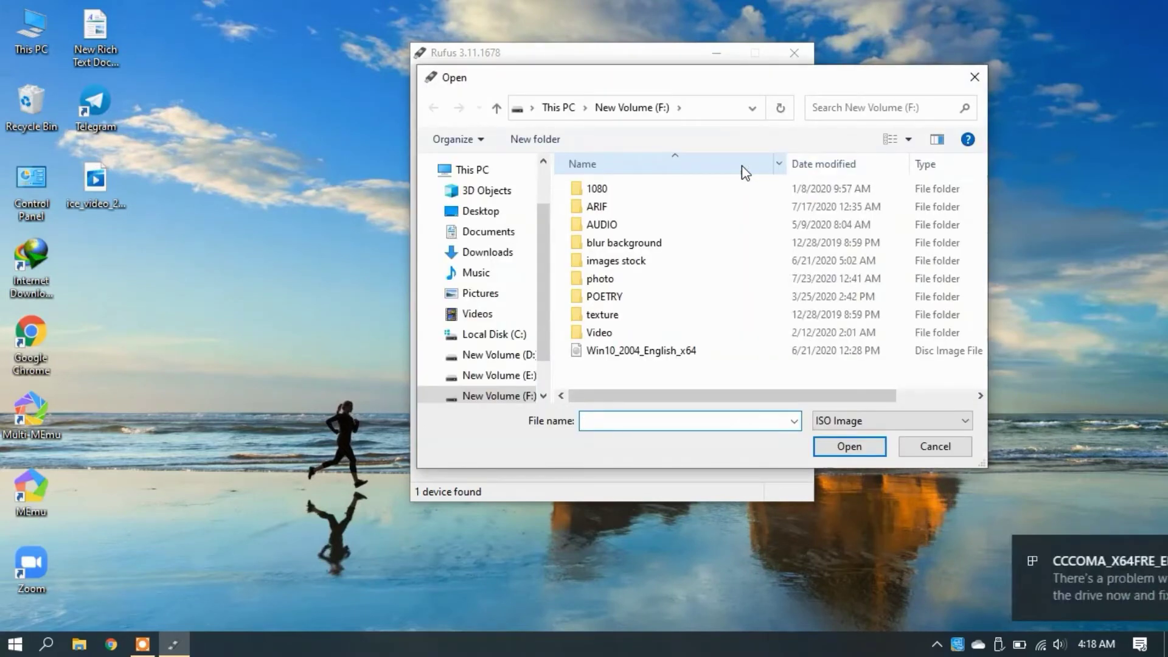
left_click(911, 446)
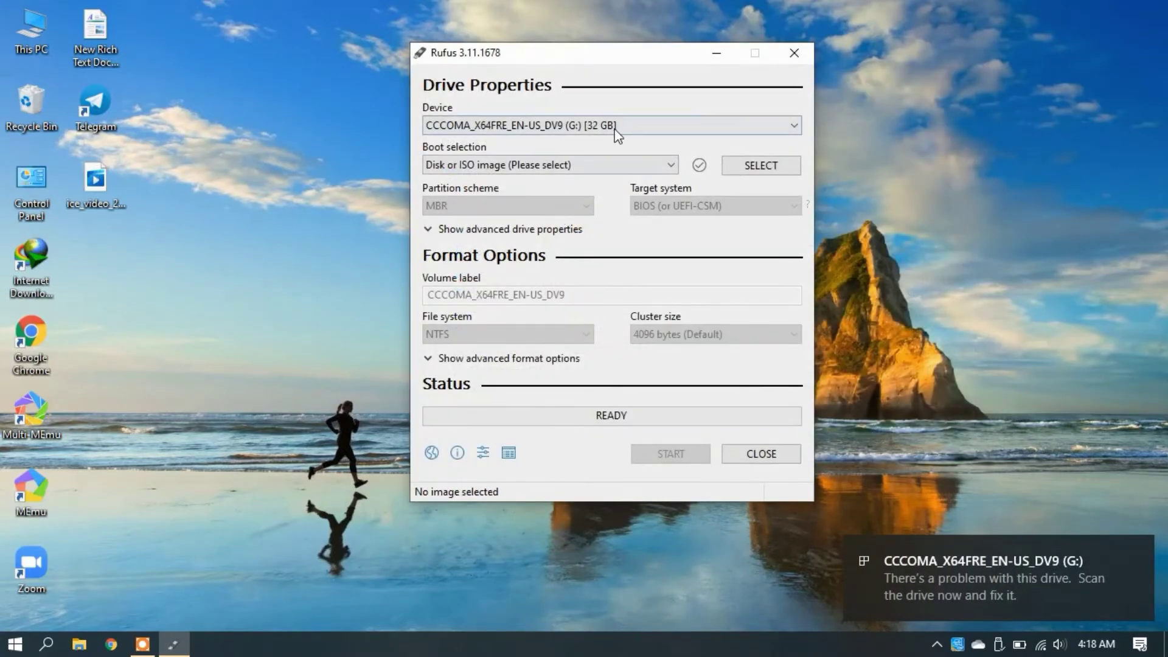
- Load the Win10_2004_English_x64 disc image from drive F: as the boot selection, closing the G: drive's folder window
left_click(734, 168)
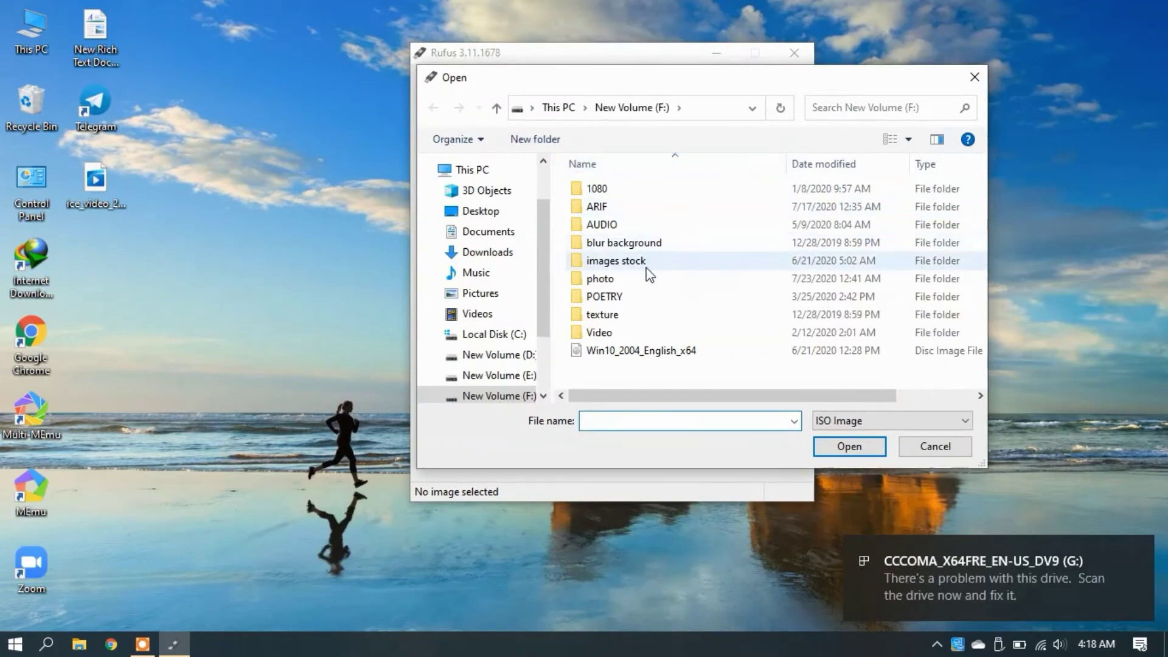
left_click(608, 353)
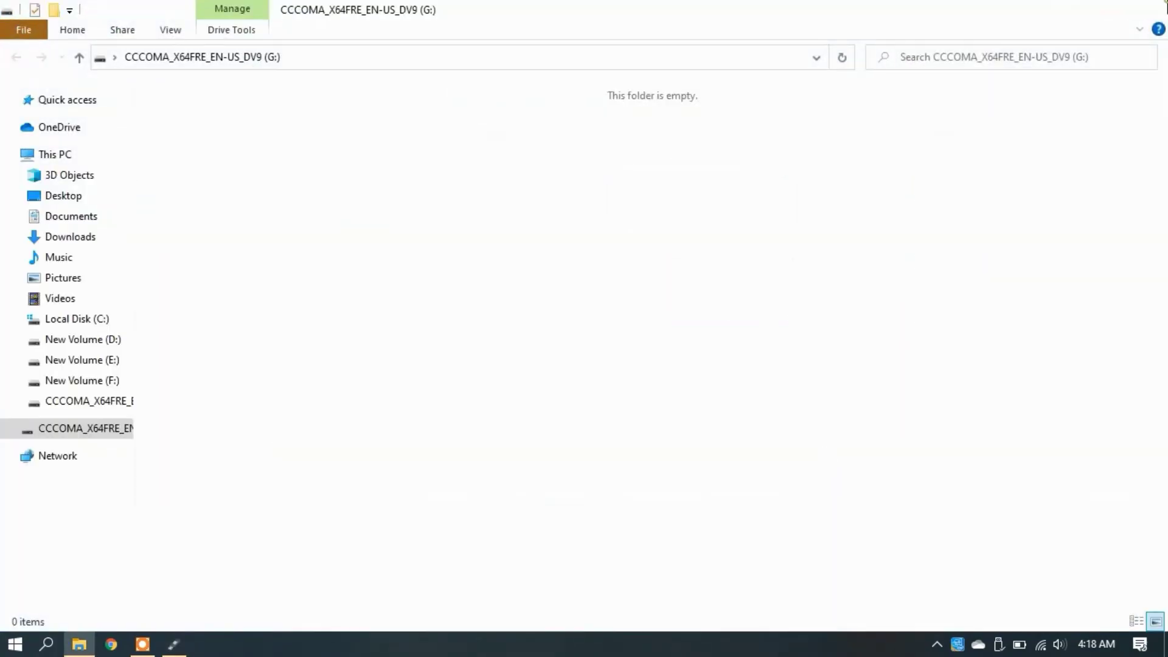
left_click(1146, 8)
left_click(838, 441)
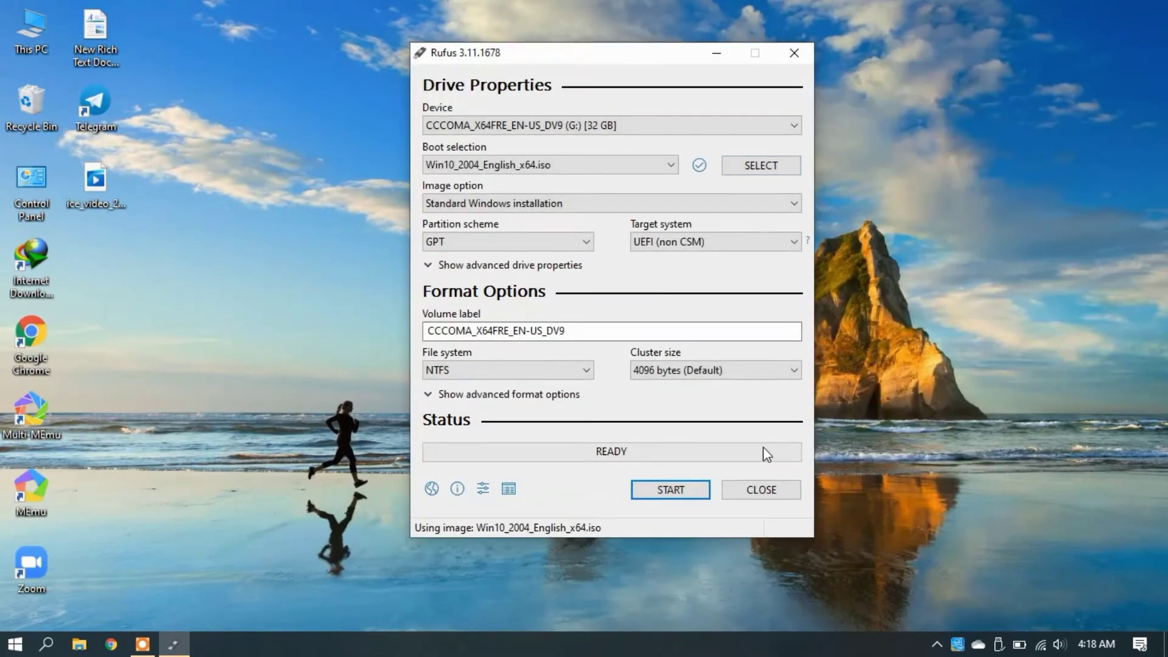
- Set the partition scheme to MBR and review the available scheme options
left_click(585, 242)
left_click(569, 255)
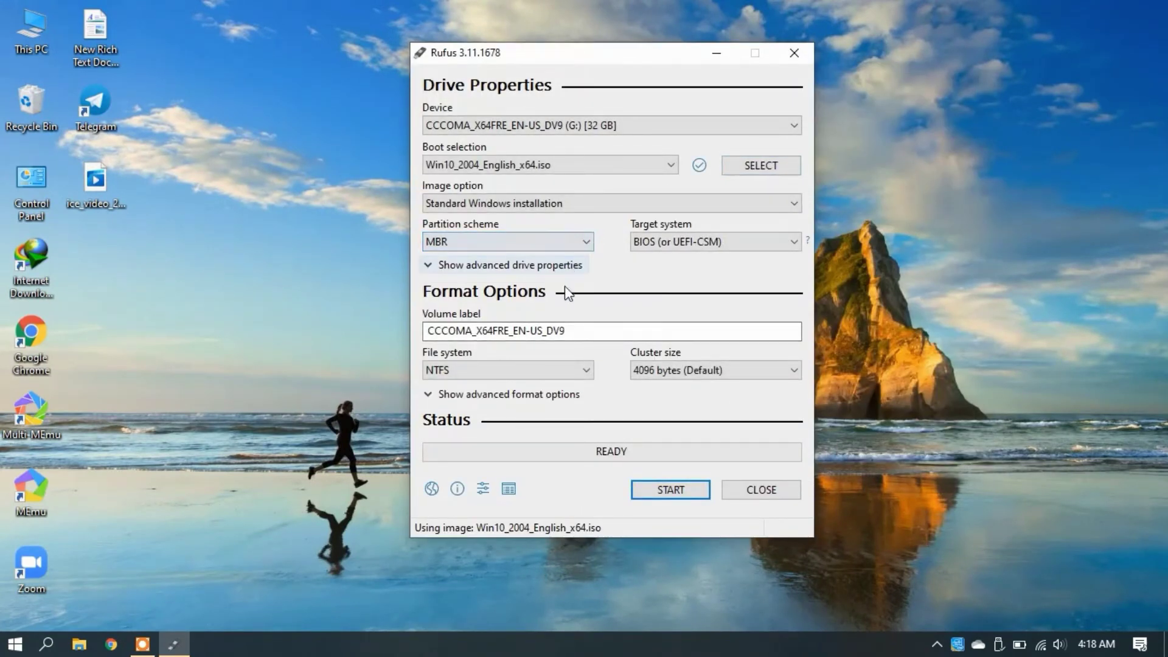
left_click(556, 241)
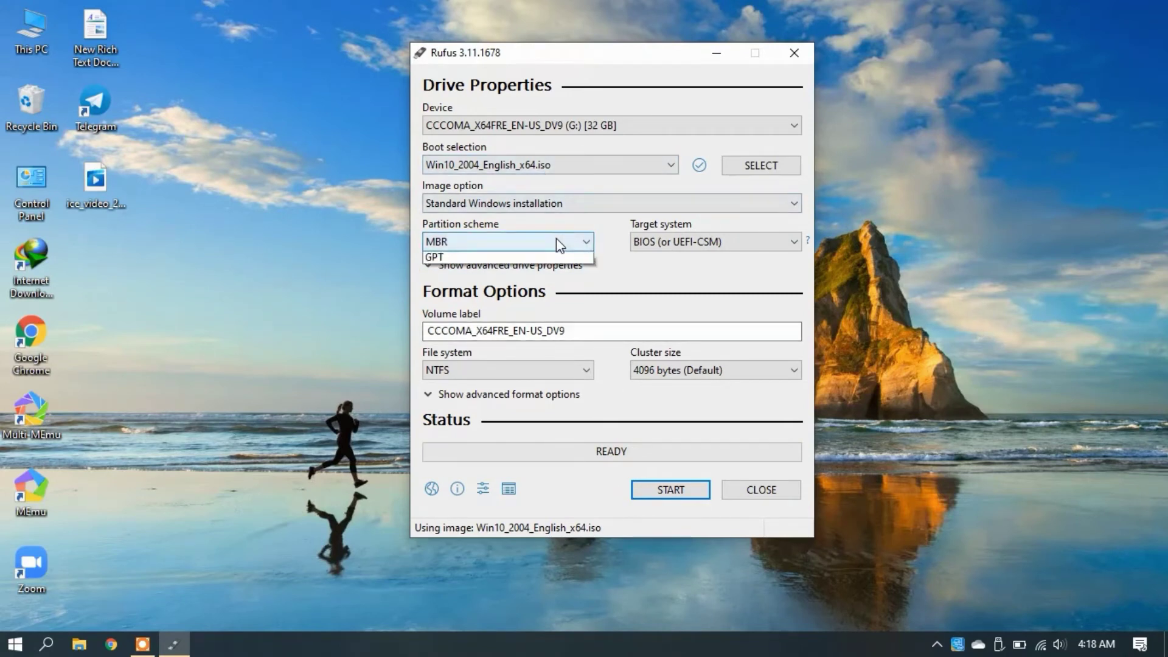
left_click(571, 265)
left_click(569, 237)
left_click(570, 266)
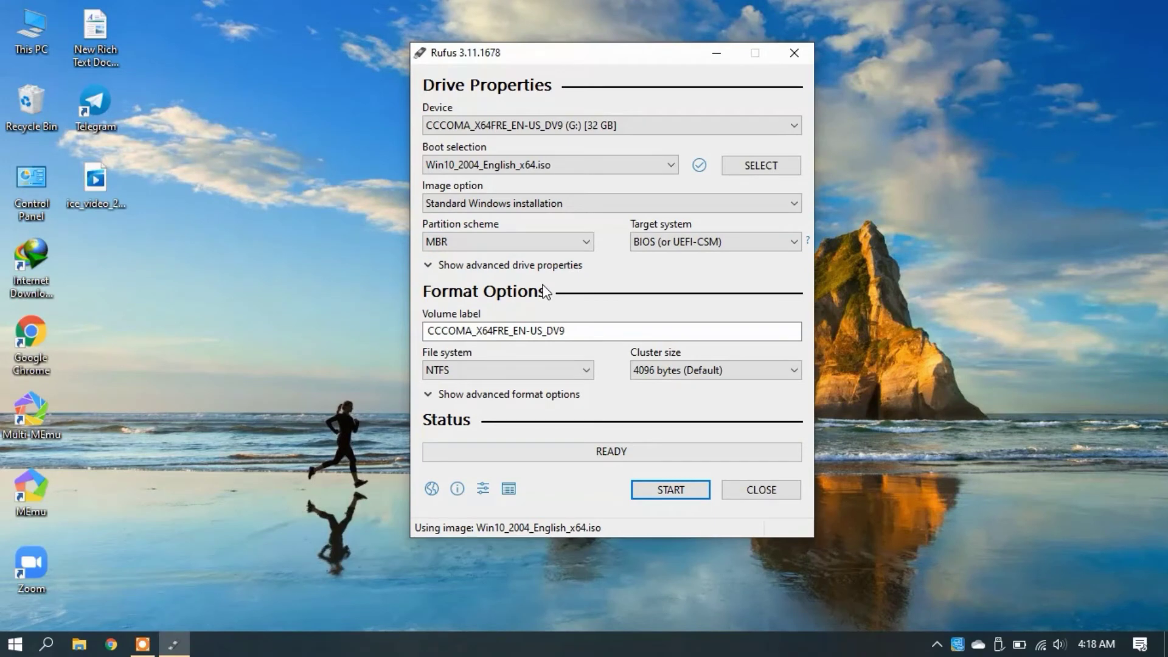
left_click(922, 389)
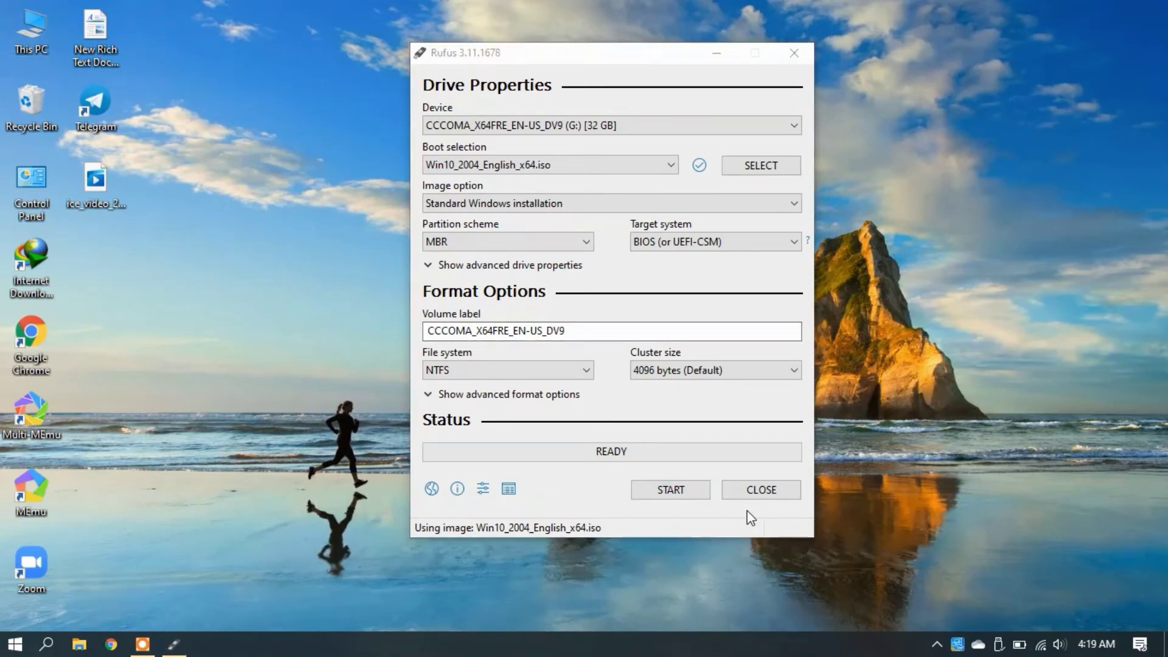
left_click(933, 648)
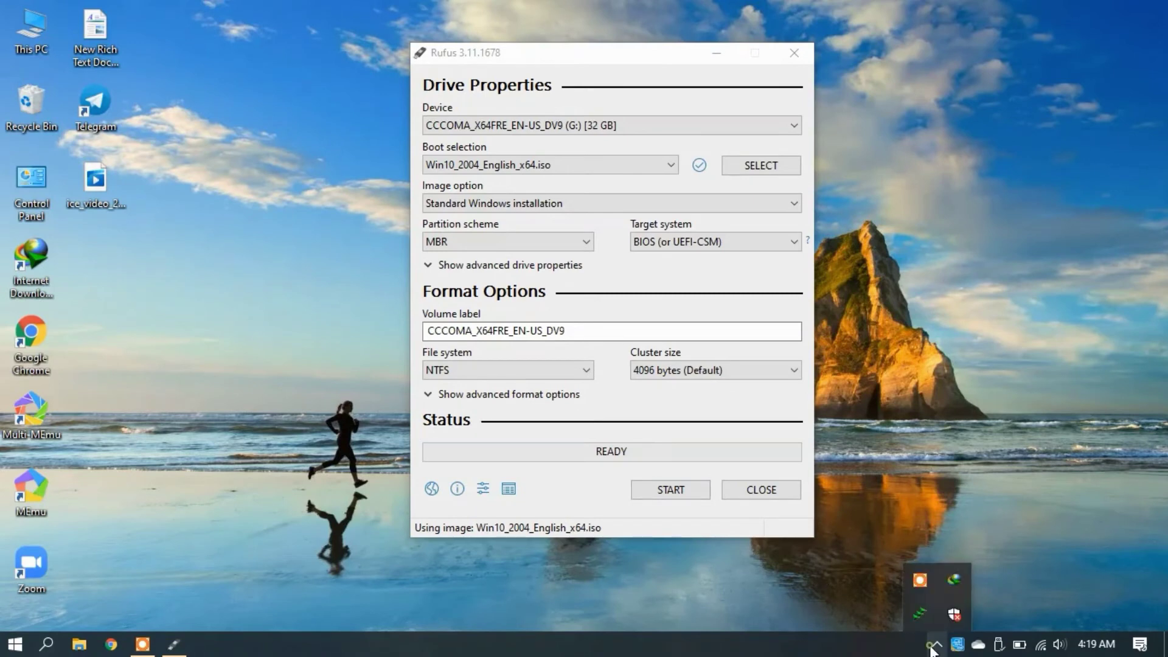
left_click(778, 591)
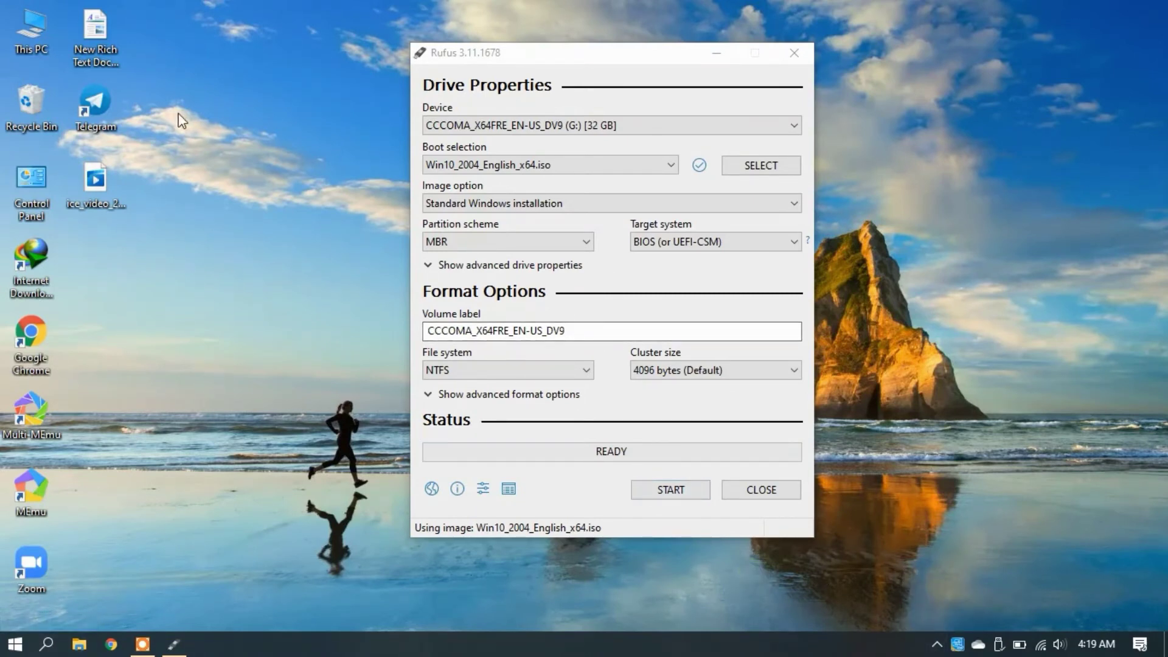
- Open Computer Management for this PC and show Disk Management
right_click(43, 39)
left_click(81, 90)
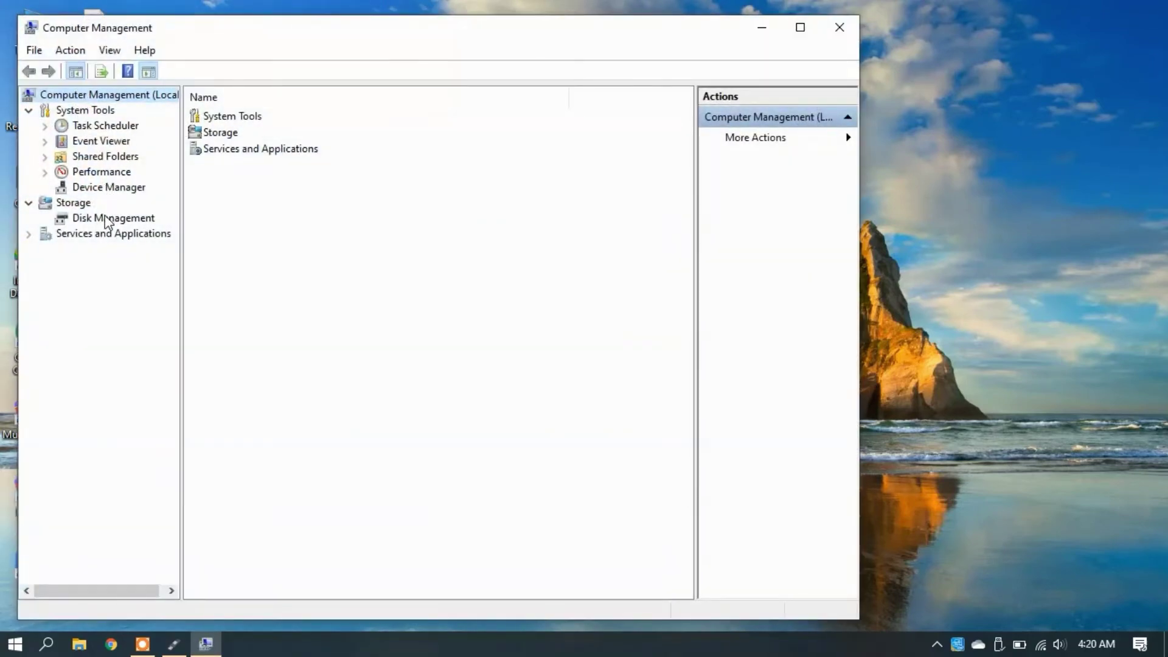
left_click(107, 221)
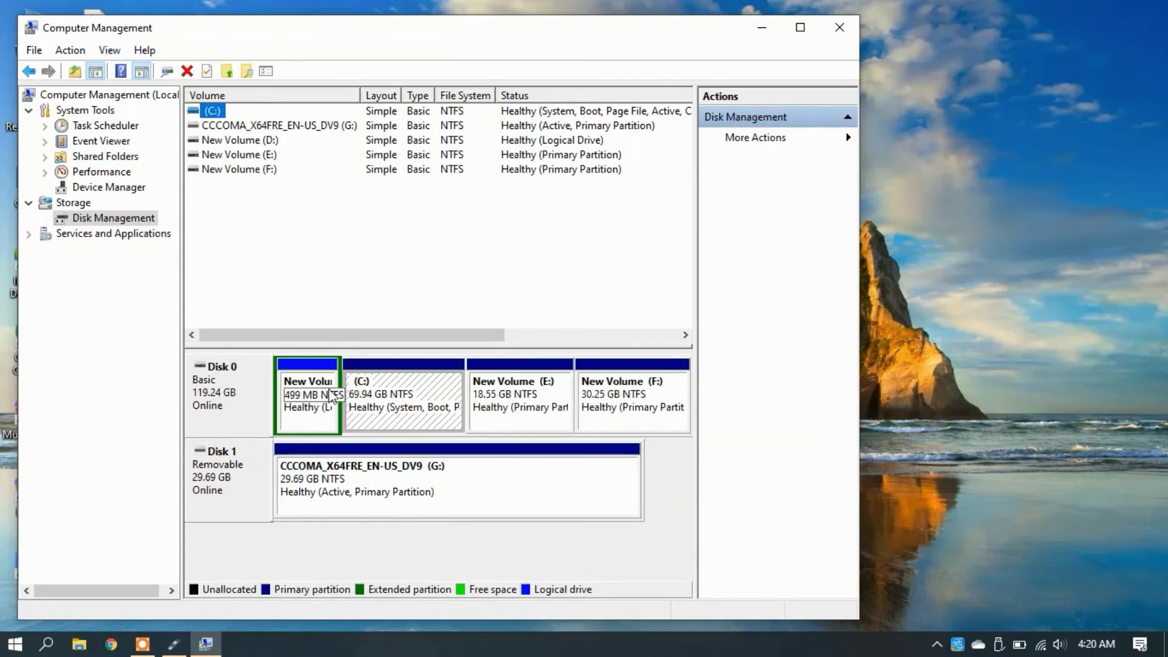
- Examine the C: partition's property pages, including its hardware and general information, and close them
right_click(367, 394)
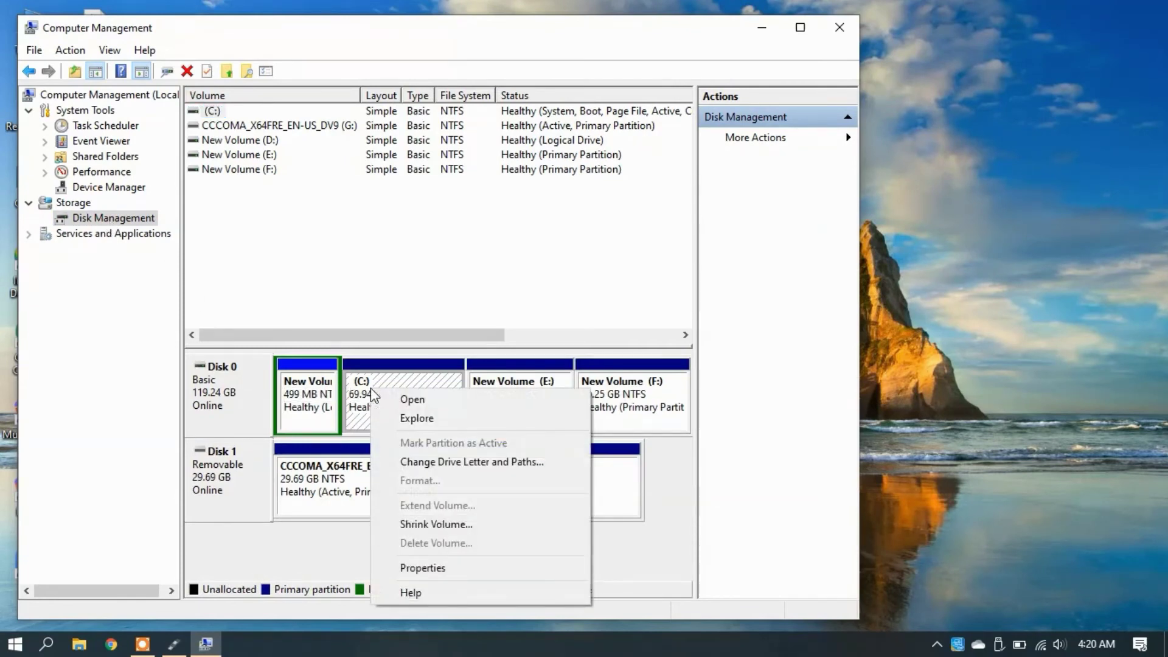
left_click(427, 568)
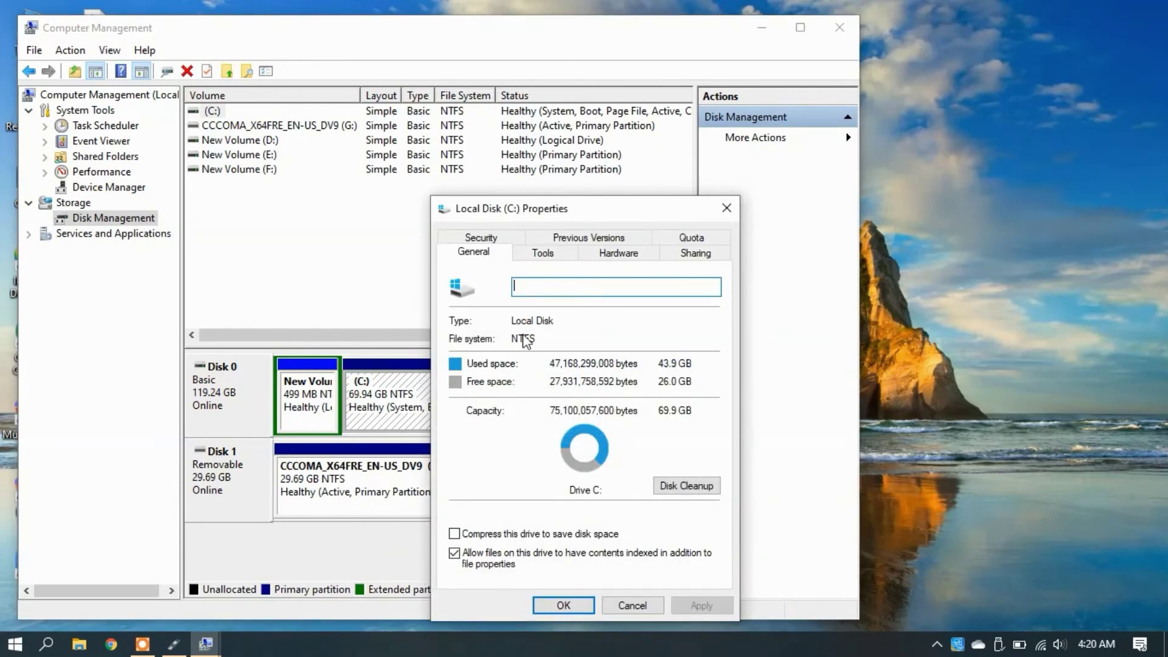
left_click(517, 241)
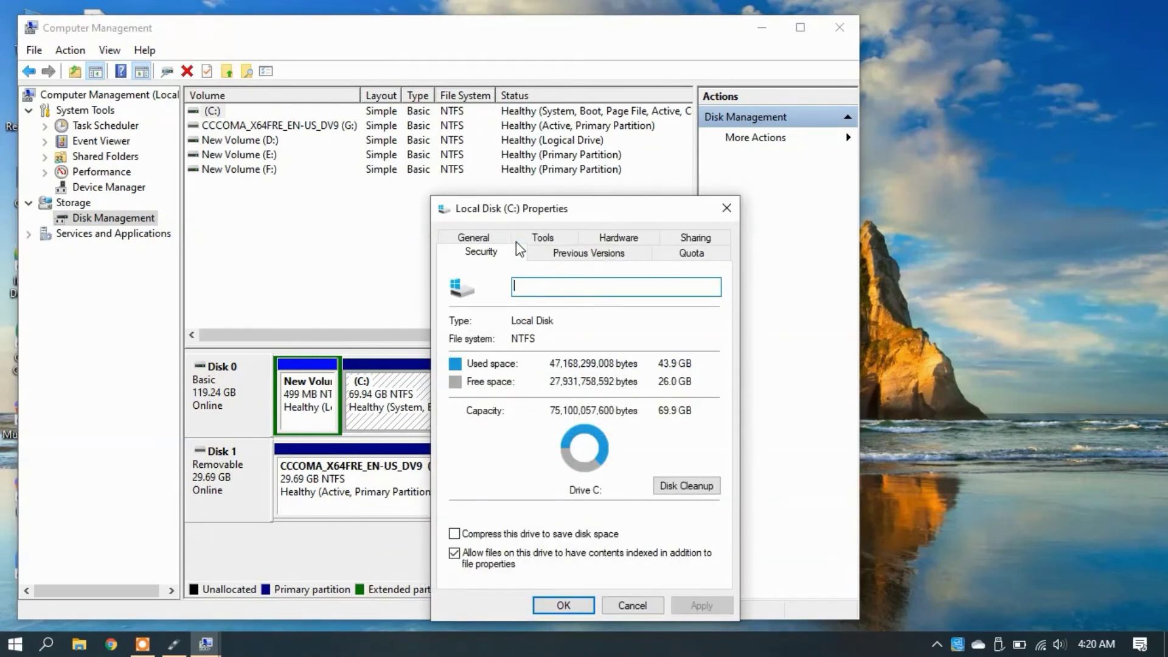
left_click(558, 235)
left_click(606, 243)
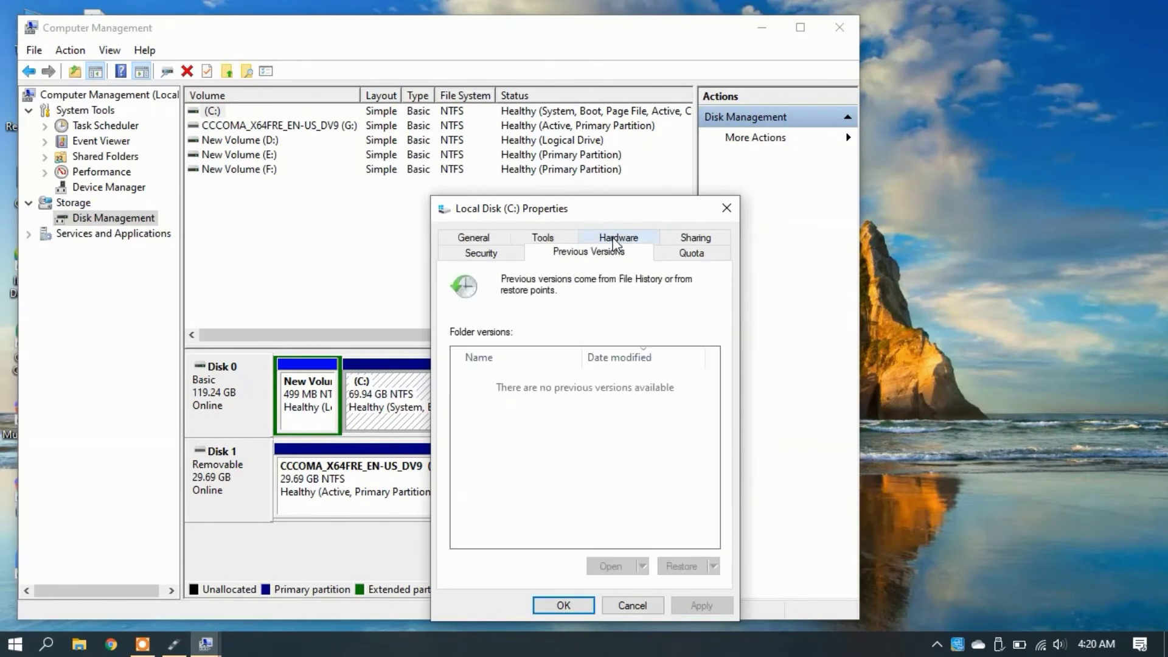
left_click(699, 239)
left_click(623, 256)
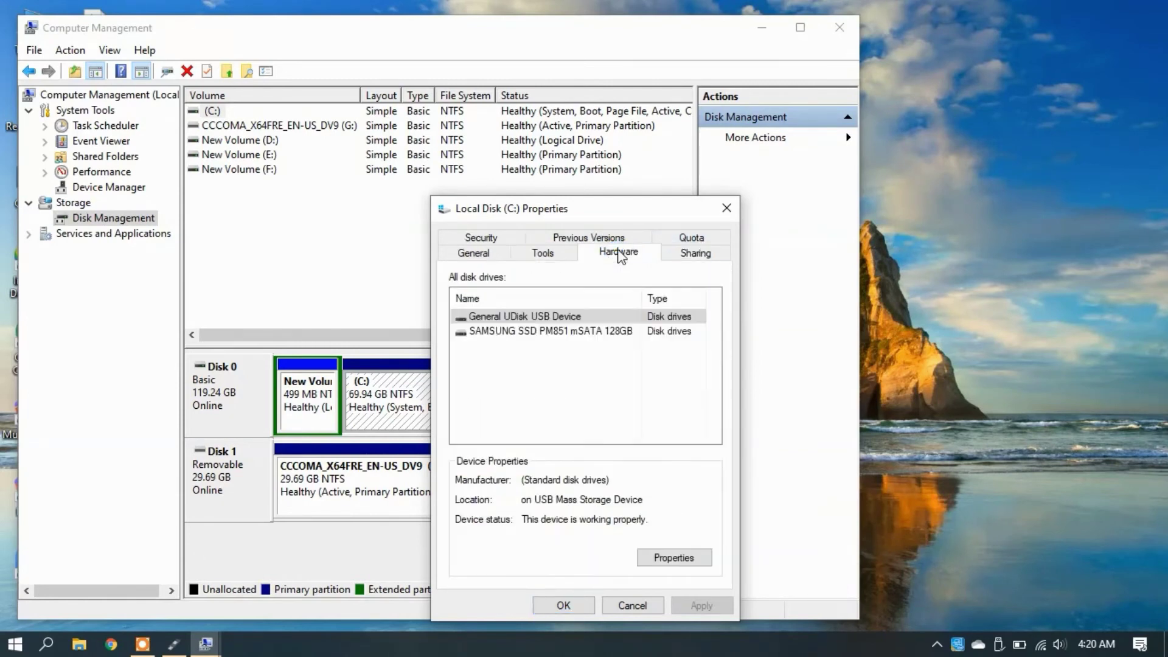
left_click(561, 253)
left_click(619, 256)
left_click(494, 255)
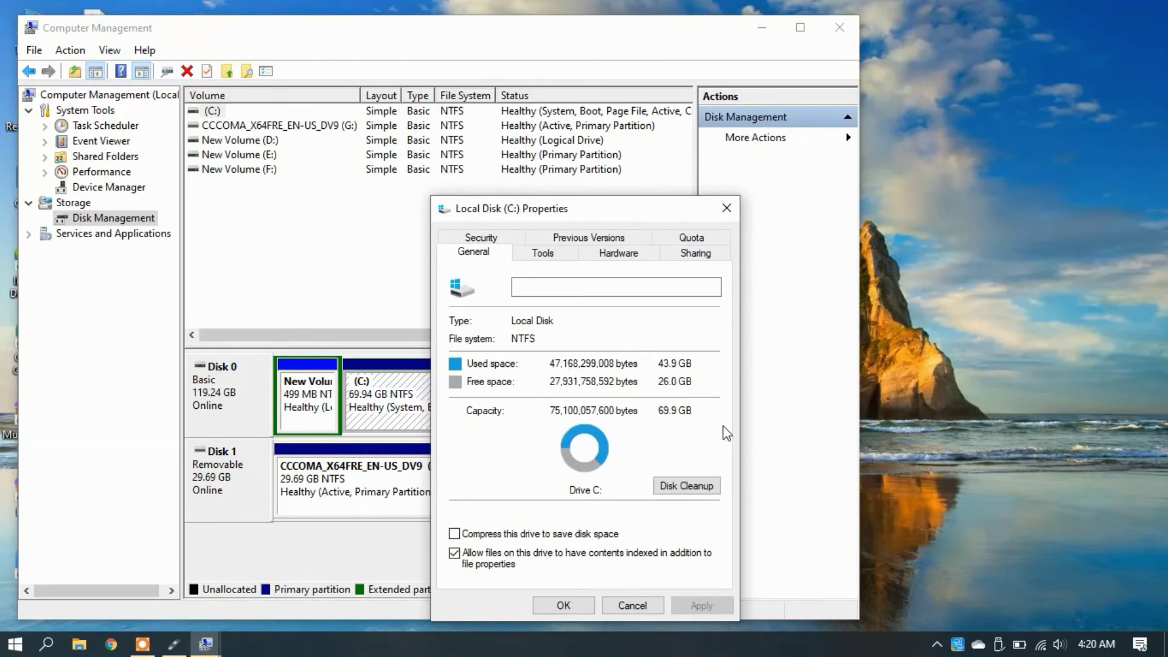
left_click(907, 378)
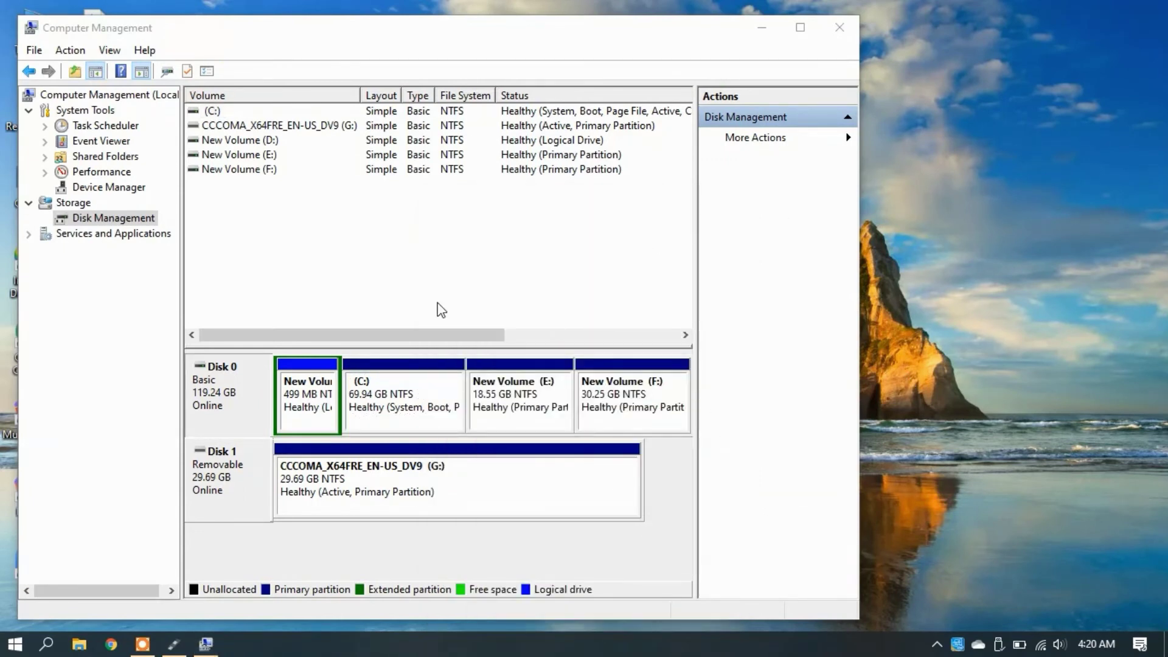
- Check the partition style of Disk 0 in its volume properties, and close Computer Management
right_click(233, 392)
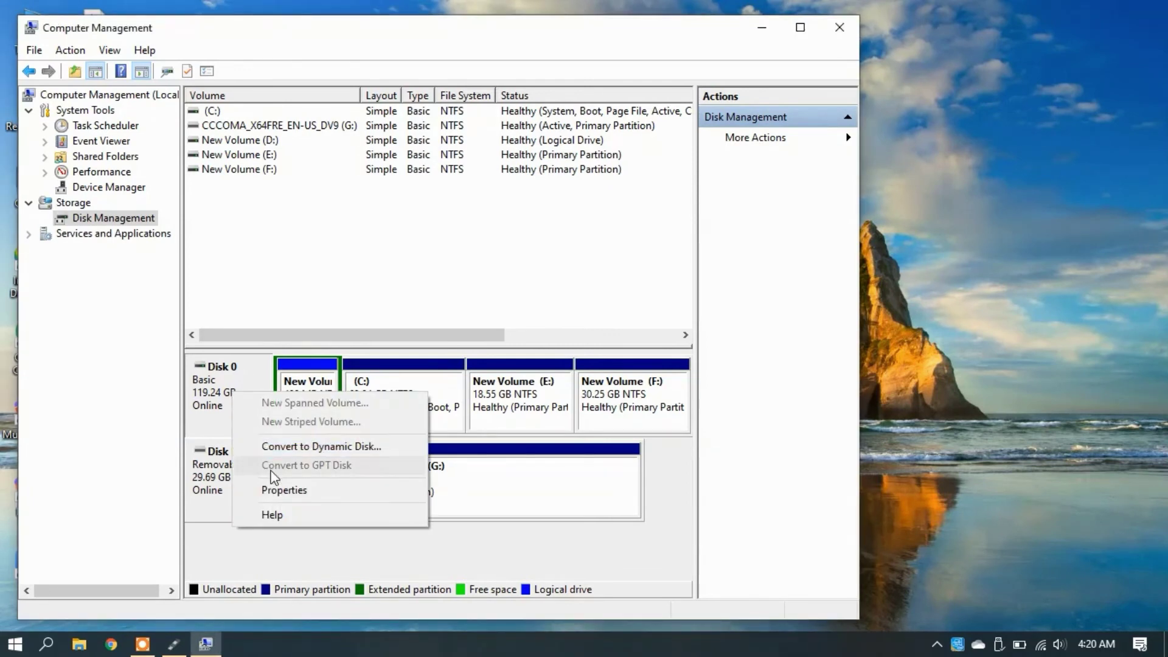
left_click(269, 490)
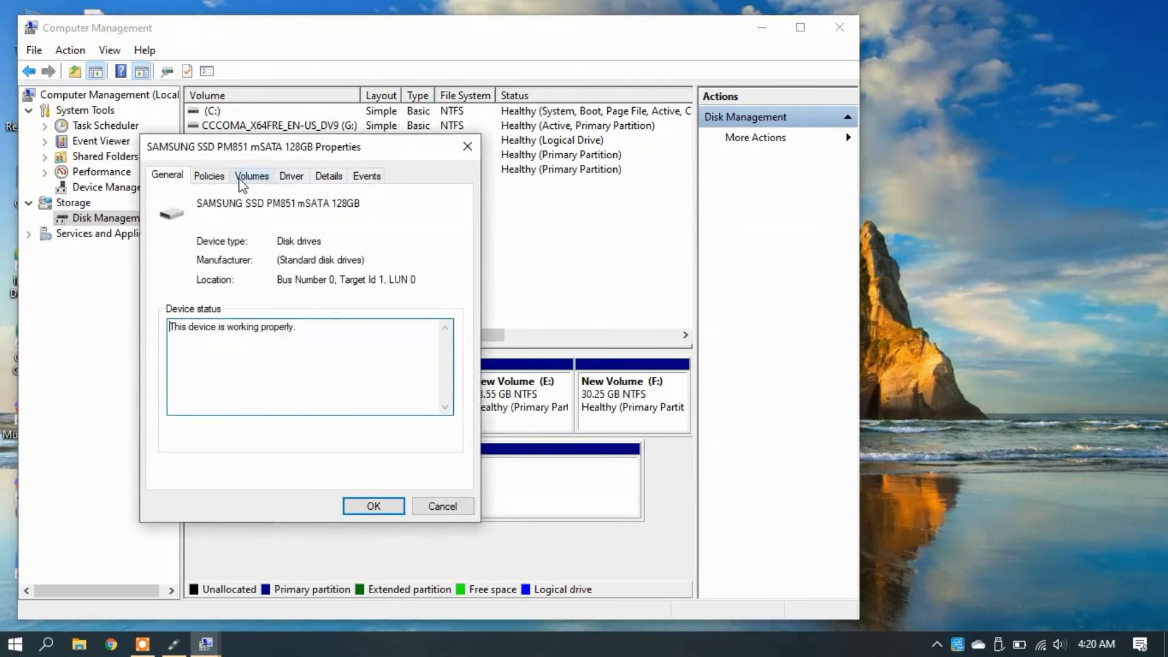
left_click(268, 183)
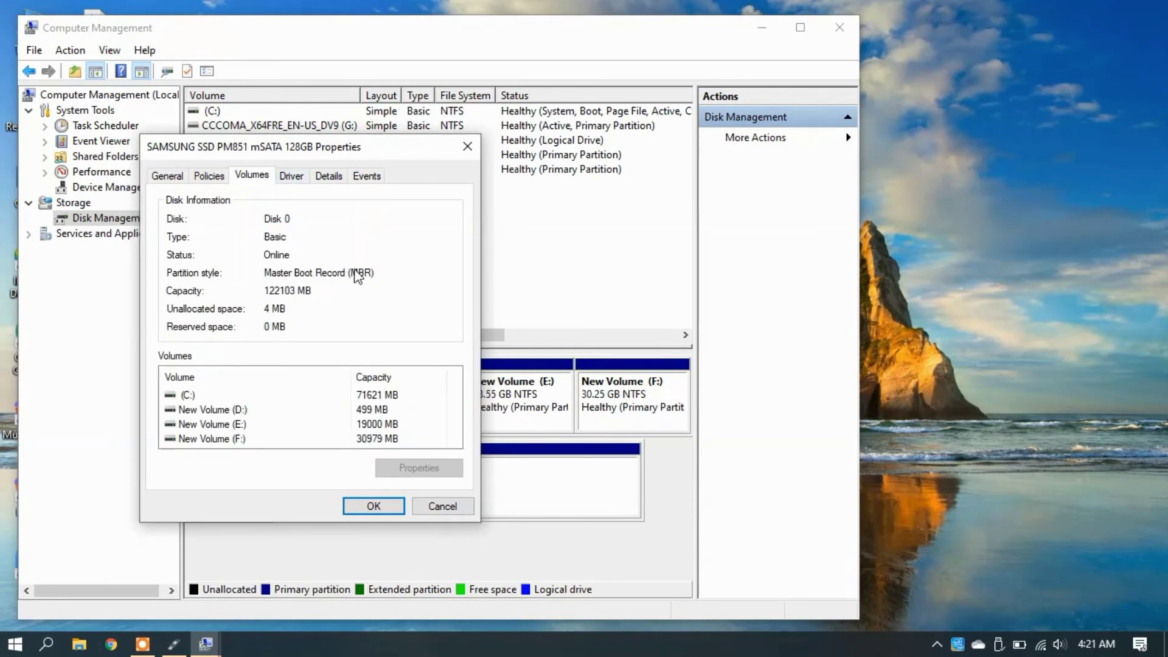
left_click(393, 505)
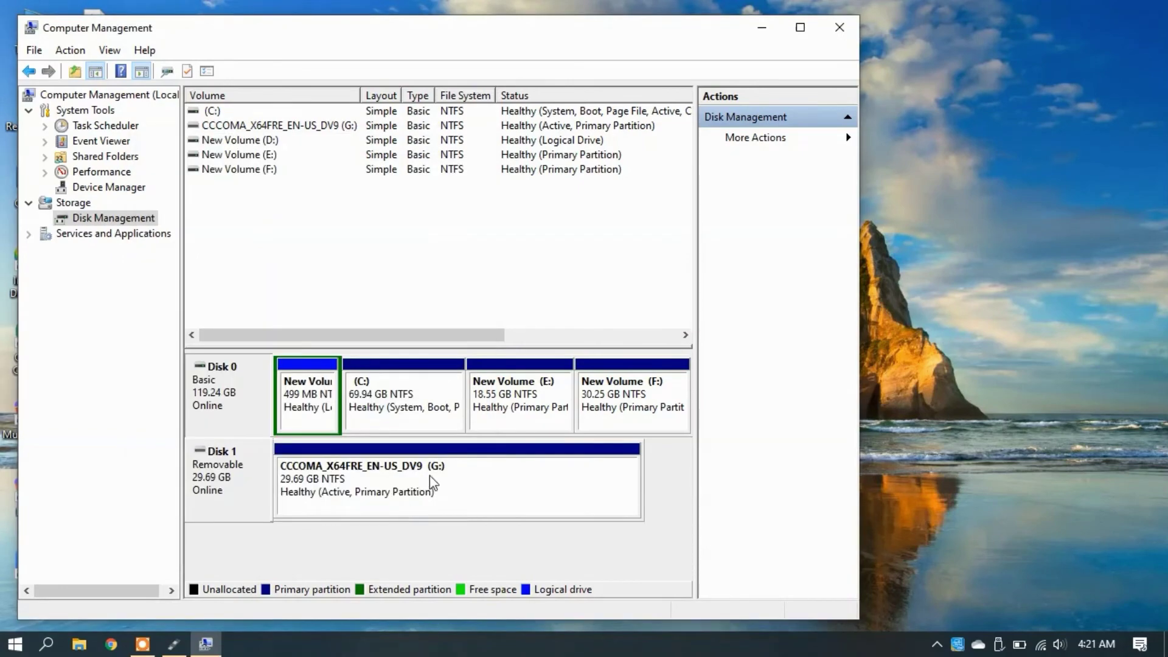
left_click(839, 27)
- Keep the MBR partition scheme and start writing the Windows 10 image to USB drive G:, accepting the erasure of its data
left_click(545, 243)
left_click(545, 243)
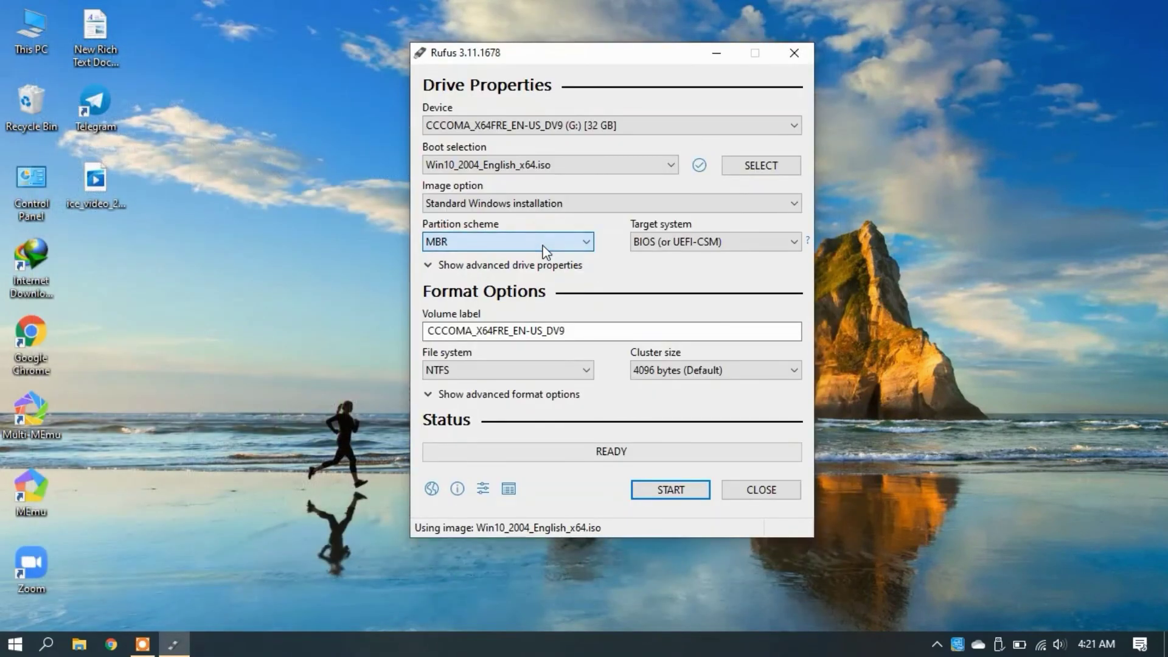
left_click(682, 490)
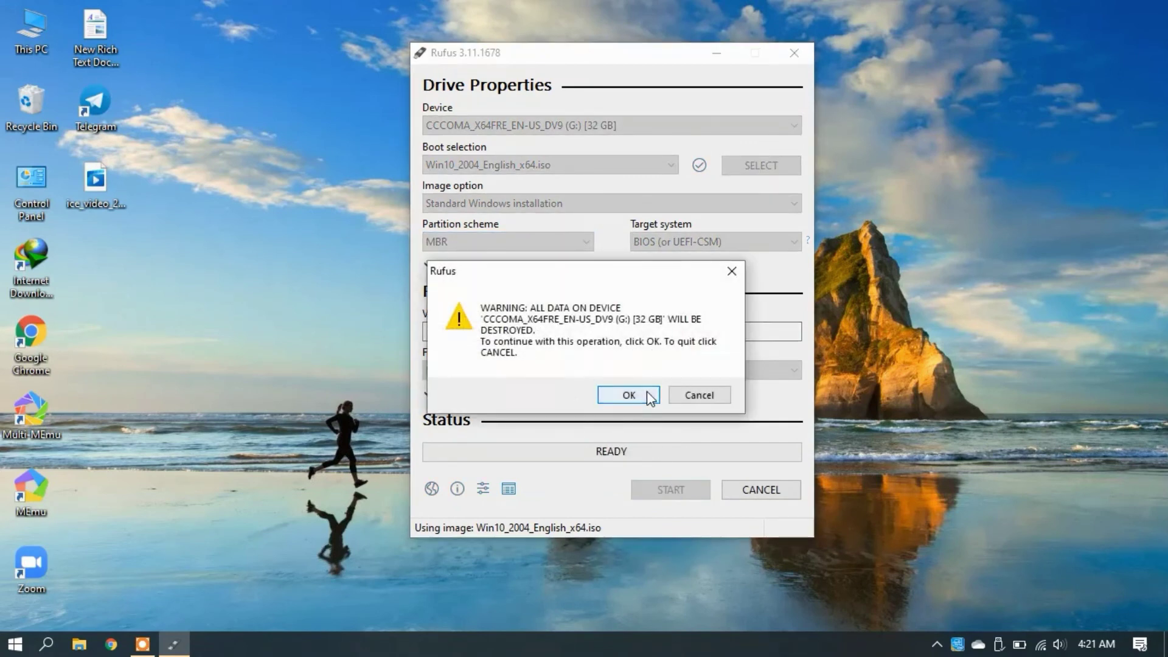
left_click(649, 395)
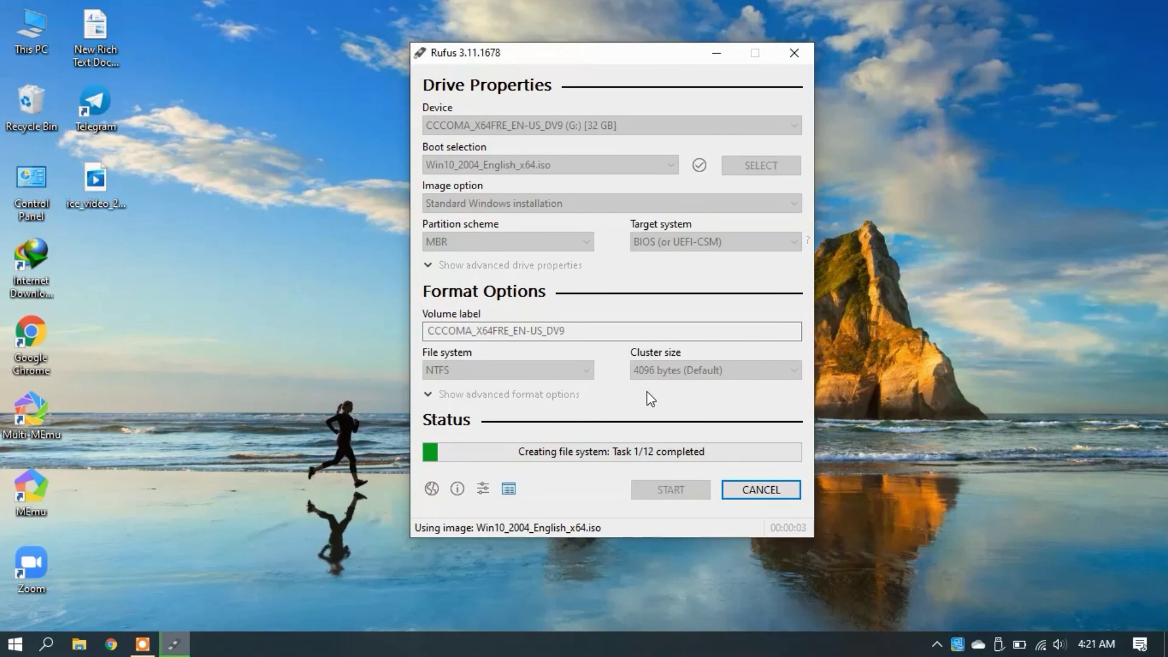
left_click(880, 317)
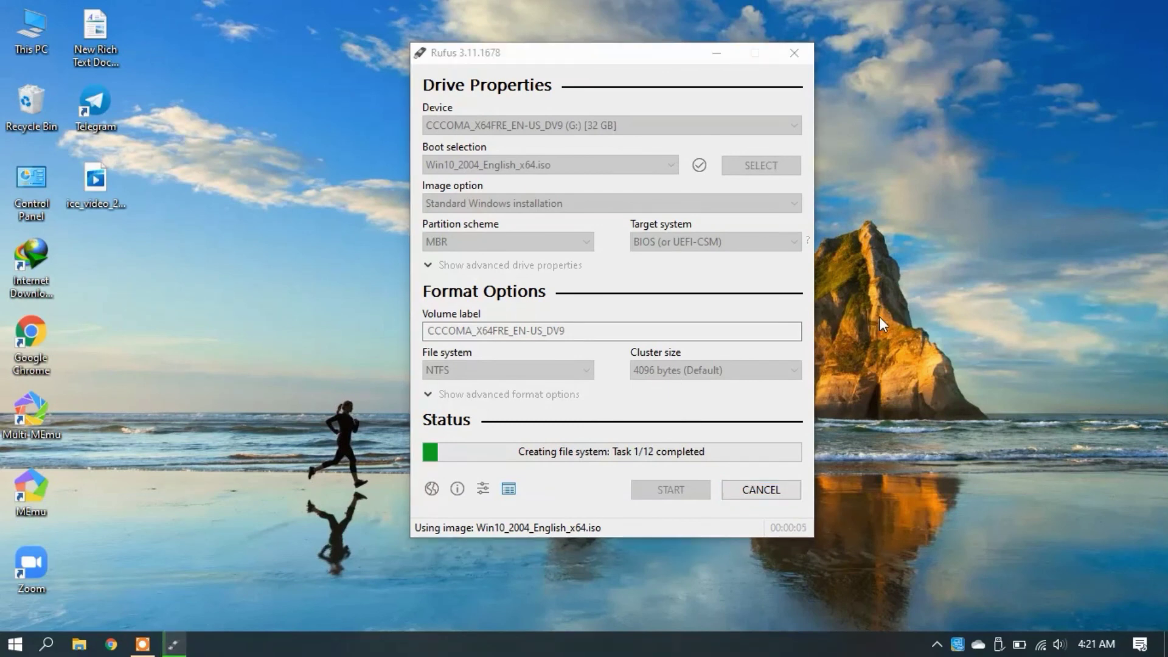
left_click(665, 272)
left_click(1101, 243)
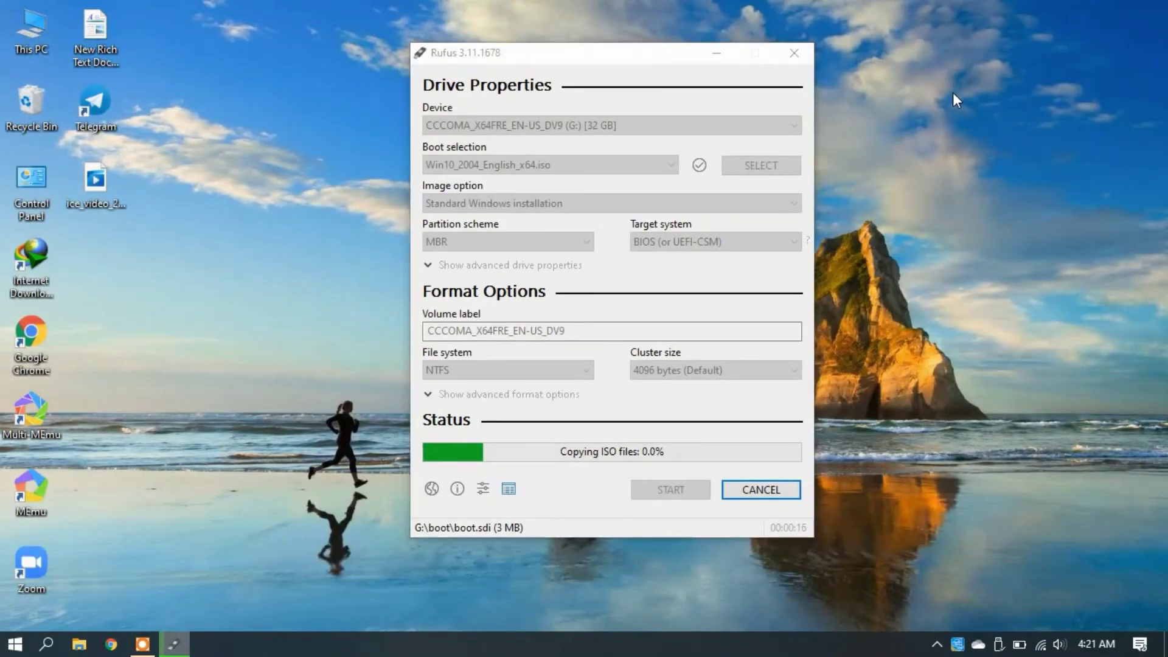
right_click(953, 92)
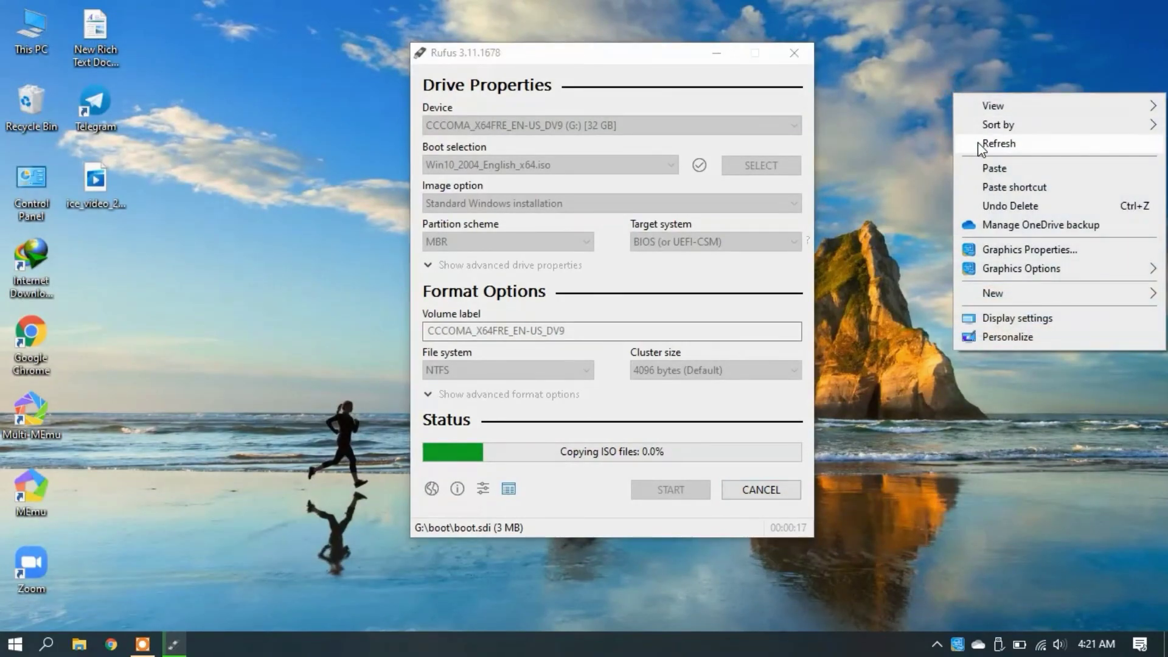
left_click(977, 143)
right_click(890, 3)
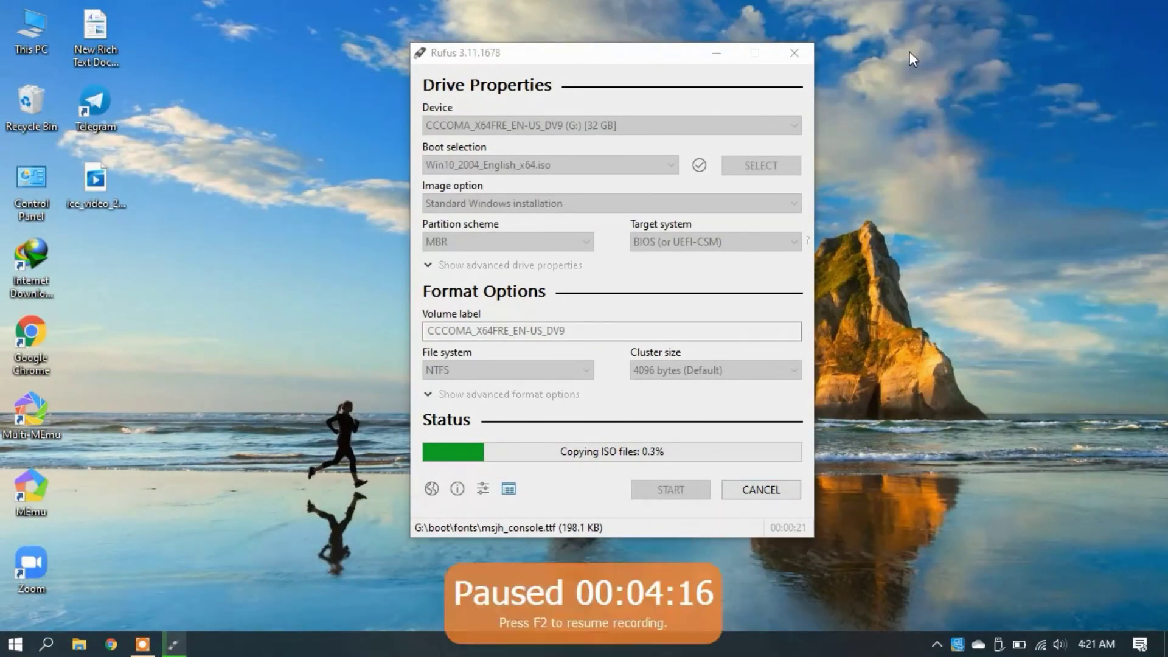